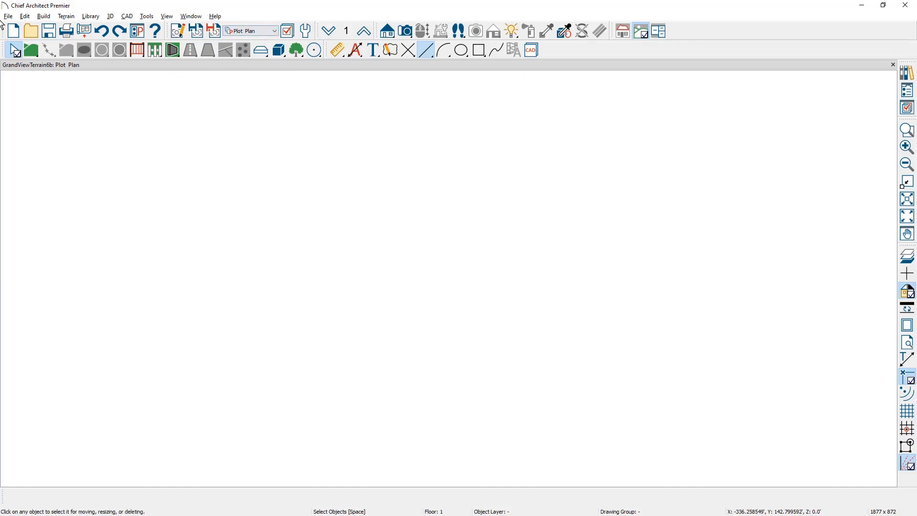
Import Grandview-Lot 7.PNG through File > Import > Import Picture.
left_click(17, 20)
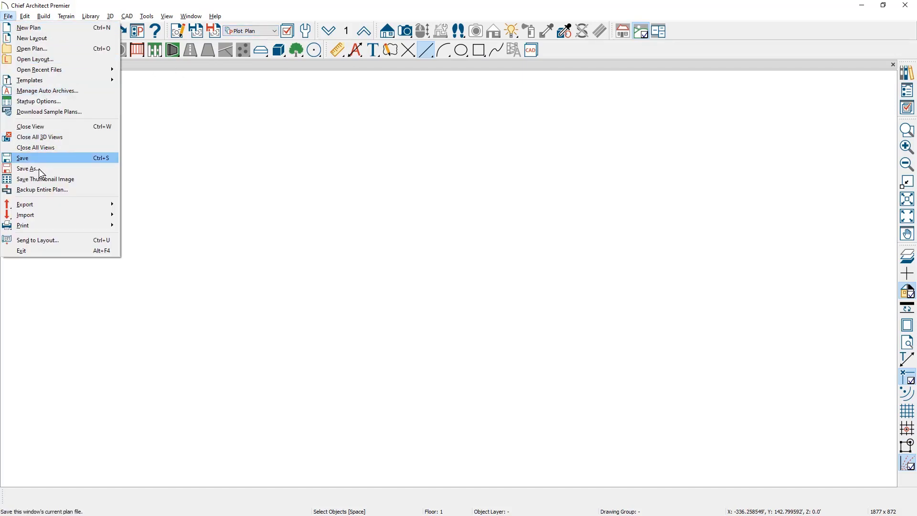
mouse_move(49, 214)
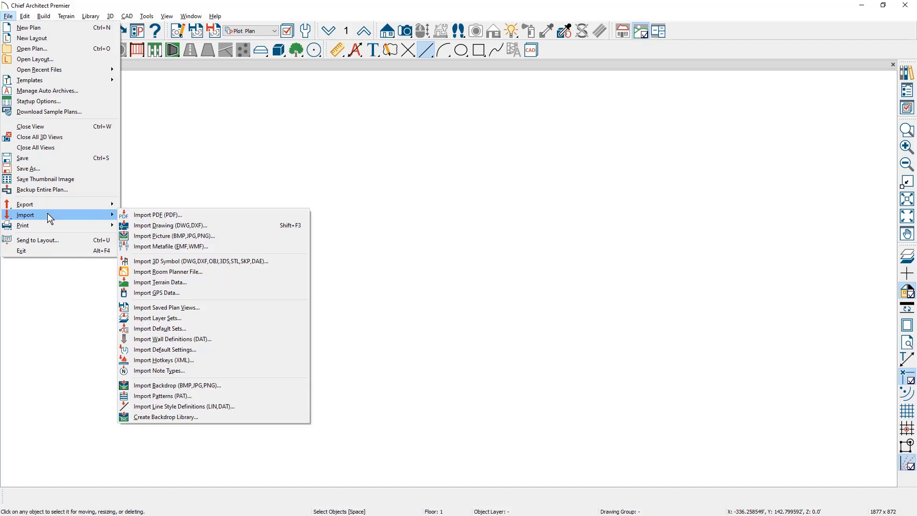
left_click(206, 235)
left_click(174, 234)
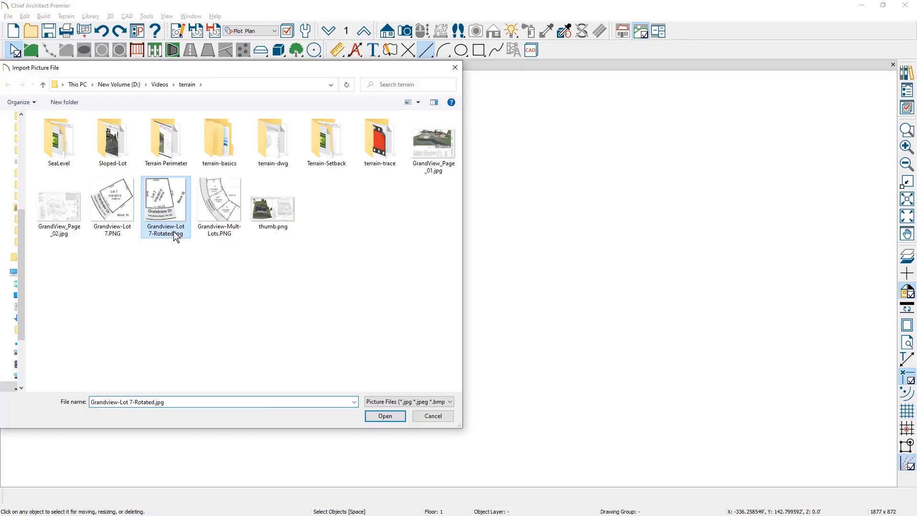
left_click(127, 214)
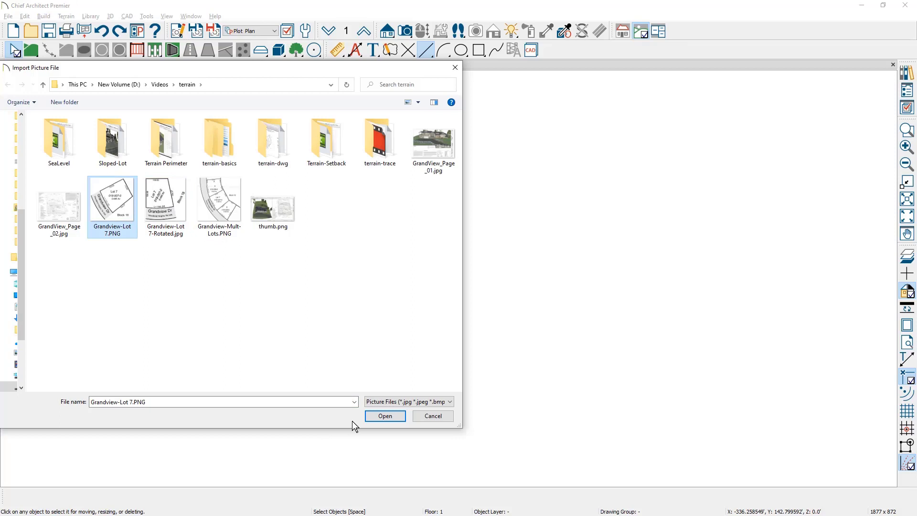
left_click(378, 417)
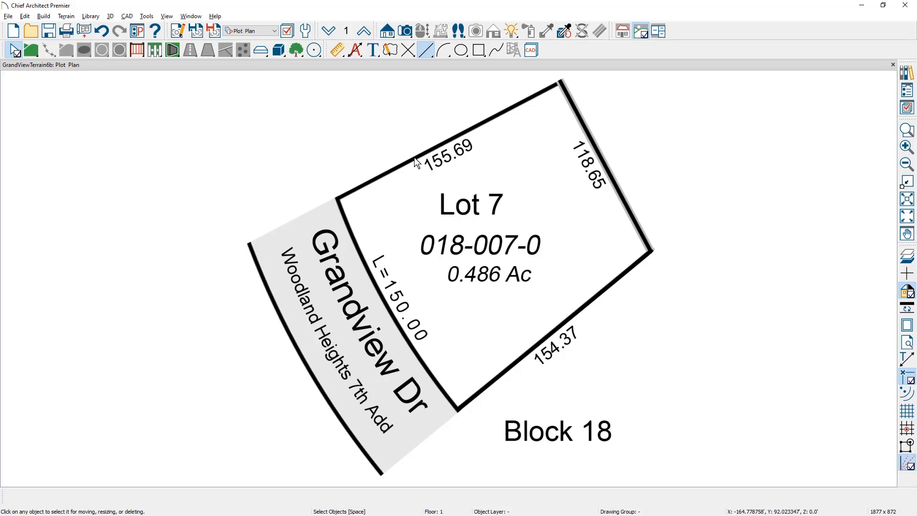
Draw a north pointer along the 155.69 edge, then rotate it and the plat image so north faces up.
left_click(430, 52)
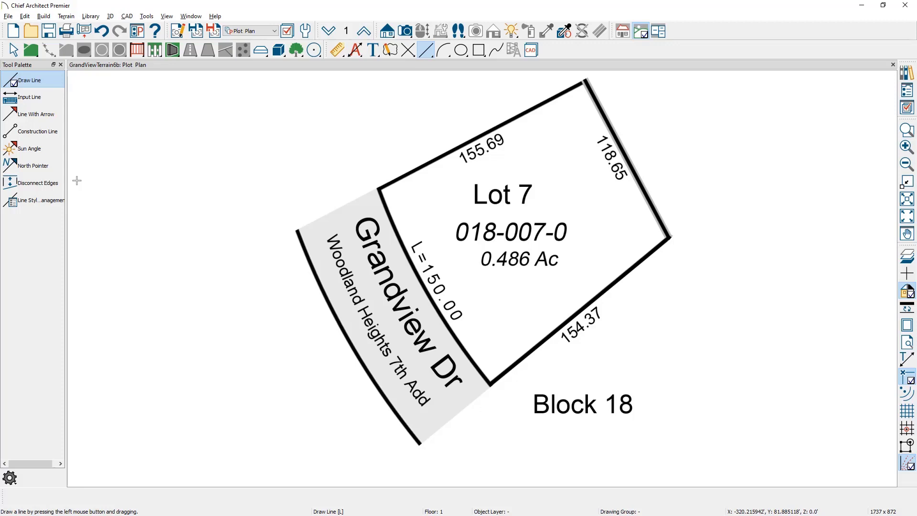
left_click(33, 166)
mouse_move(328, 185)
left_mouse_down()
mouse_move(408, 132)
mouse_move(474, 109)
left_mouse_up()
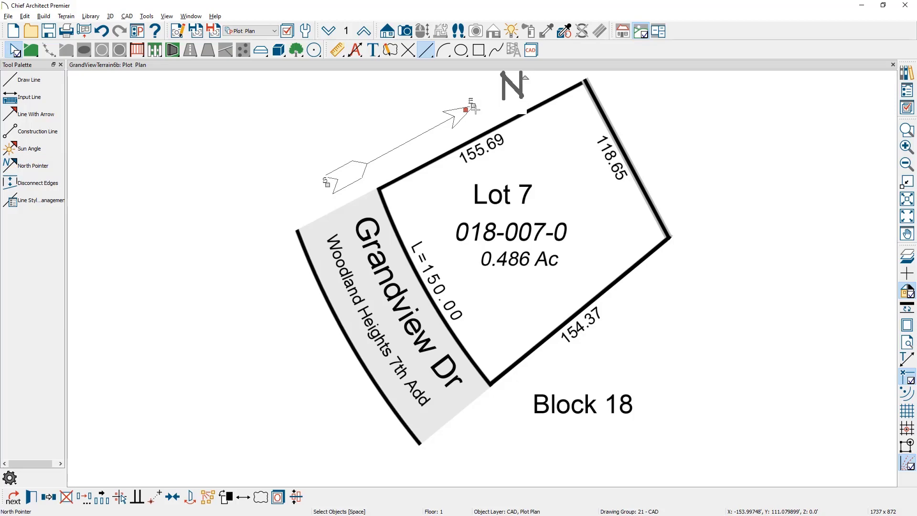
left_click(511, 122)
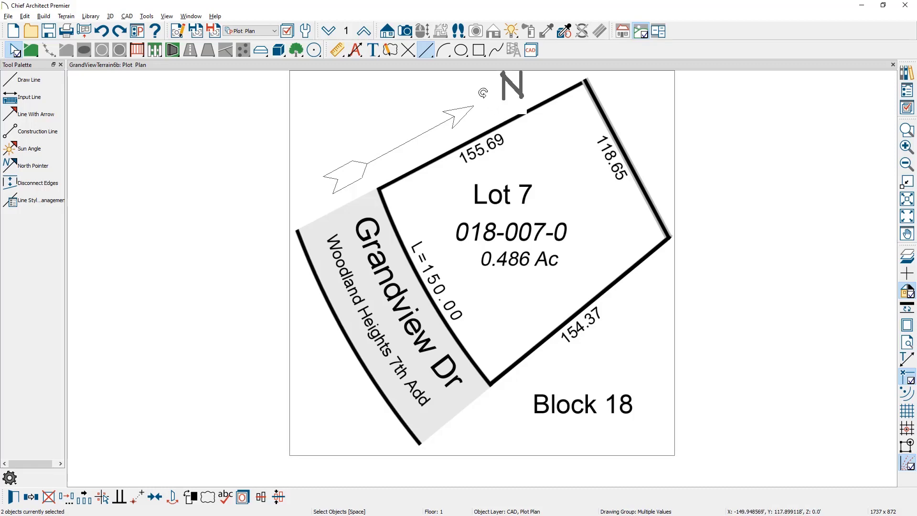
left_click_drag(483, 92, 358, 200)
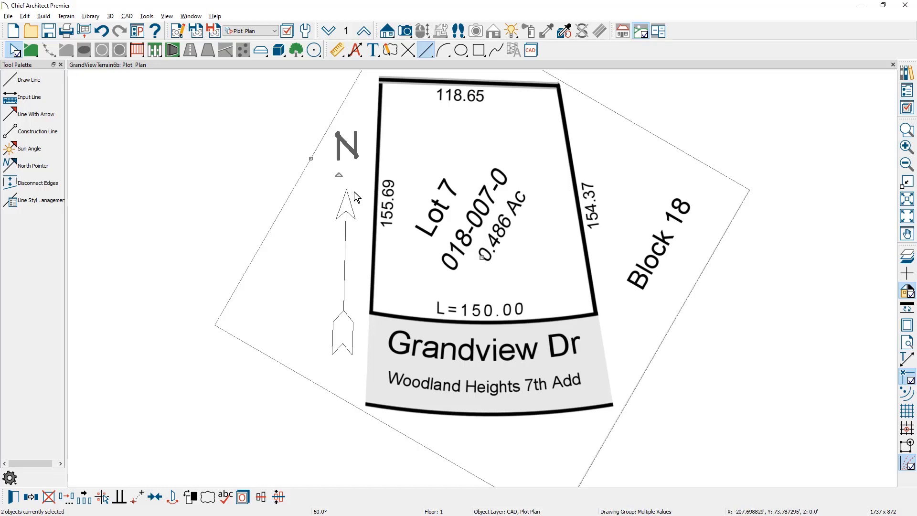
Undo the rotation, check the north pointer's 28.58° angle, and reselect the picture and pointer.
left_click(102, 32)
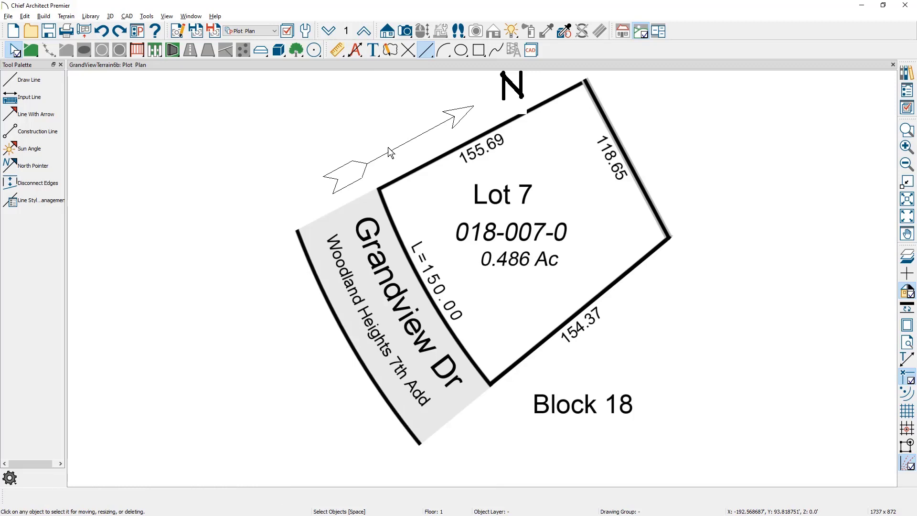
double_click(390, 151)
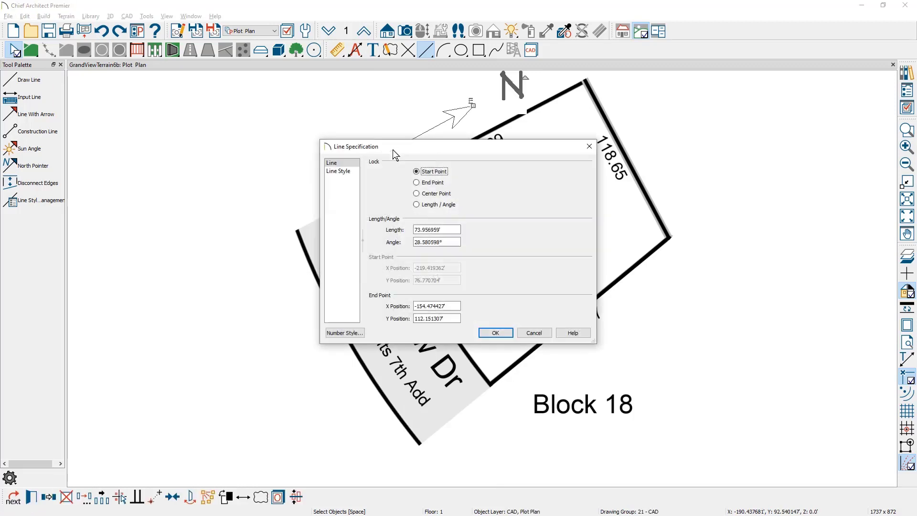
left_click(448, 240)
left_click_drag(448, 241, 404, 242)
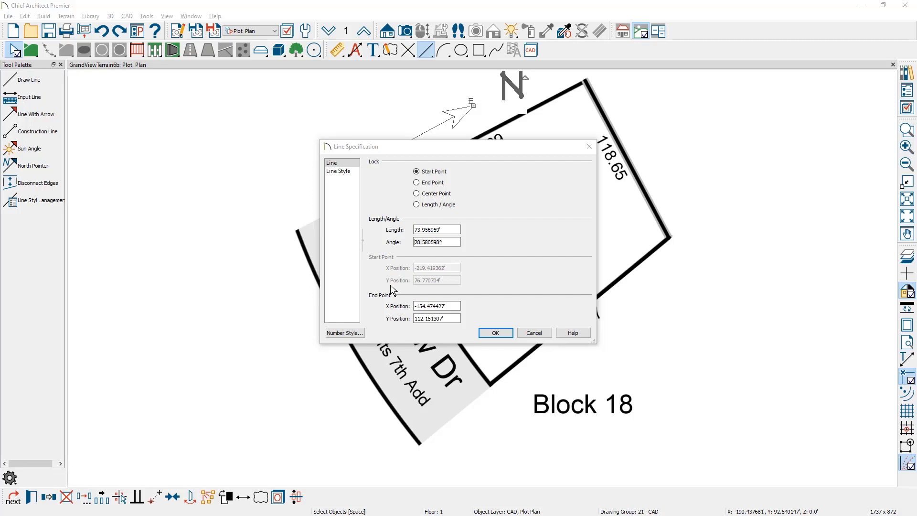
left_click(533, 332)
left_click(452, 334, "shift")
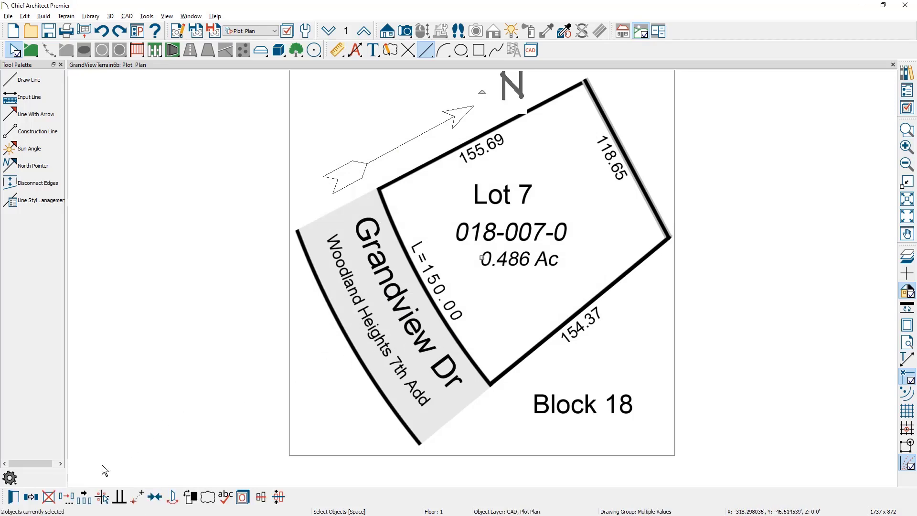
Rotate the selected plat and north pointer by 61° using Transform/Replicate, then deselect.
left_click(67, 497)
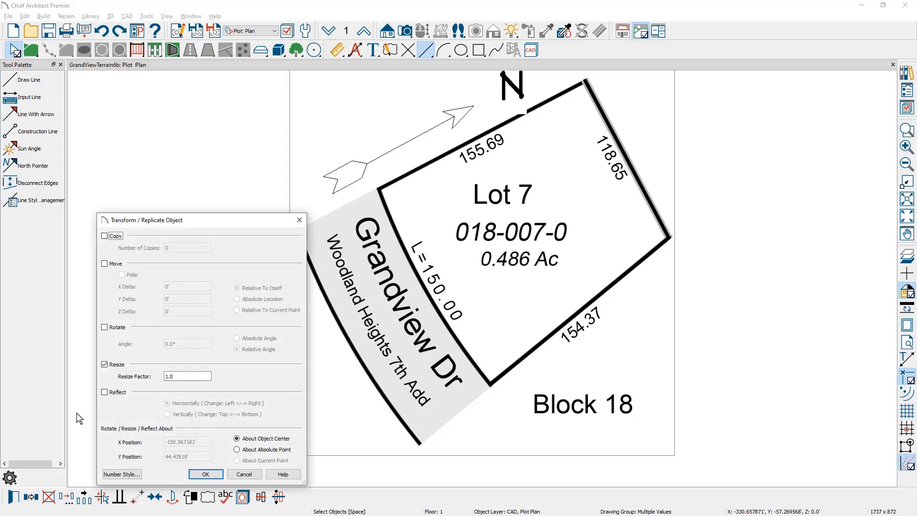
left_click(105, 328)
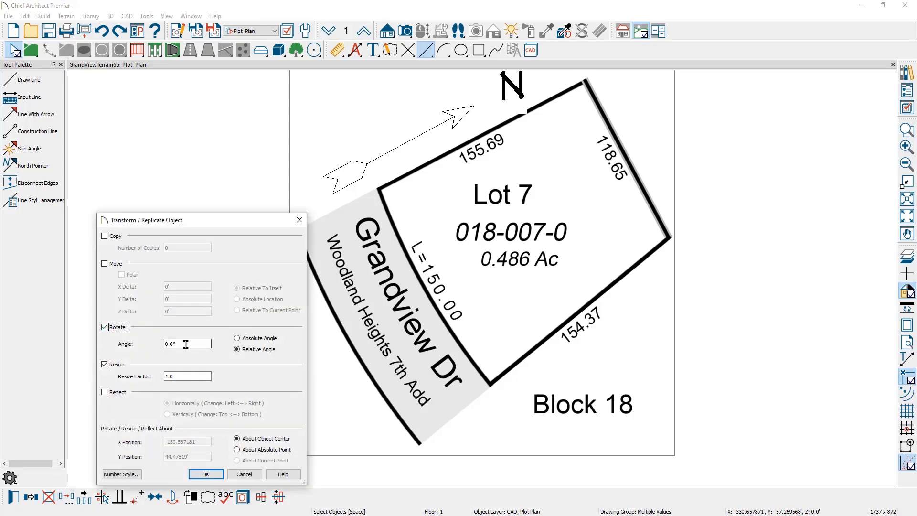
key("Tab")
type("61")
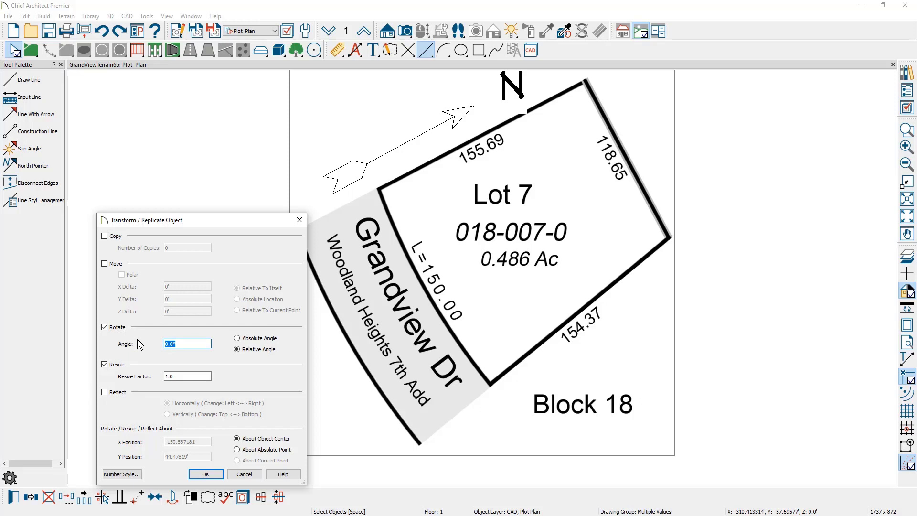
key("Return")
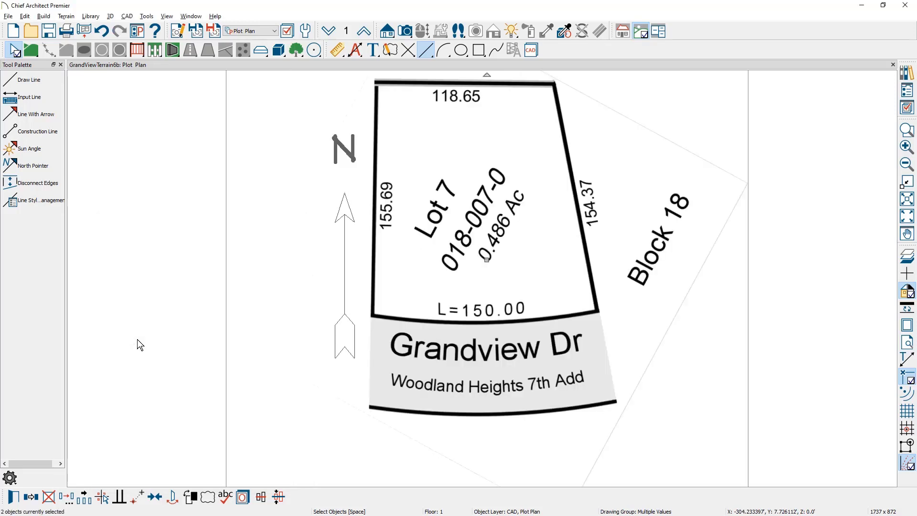
key("Escape")
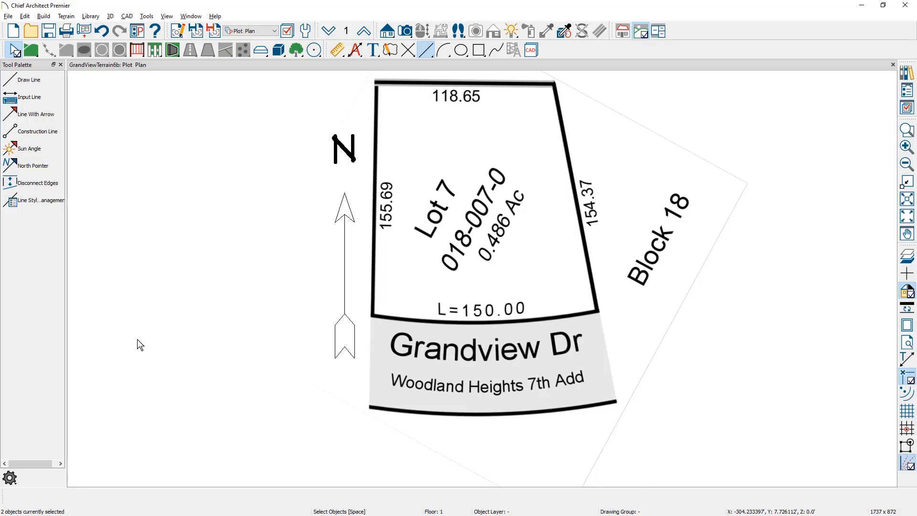
left_click(344, 362)
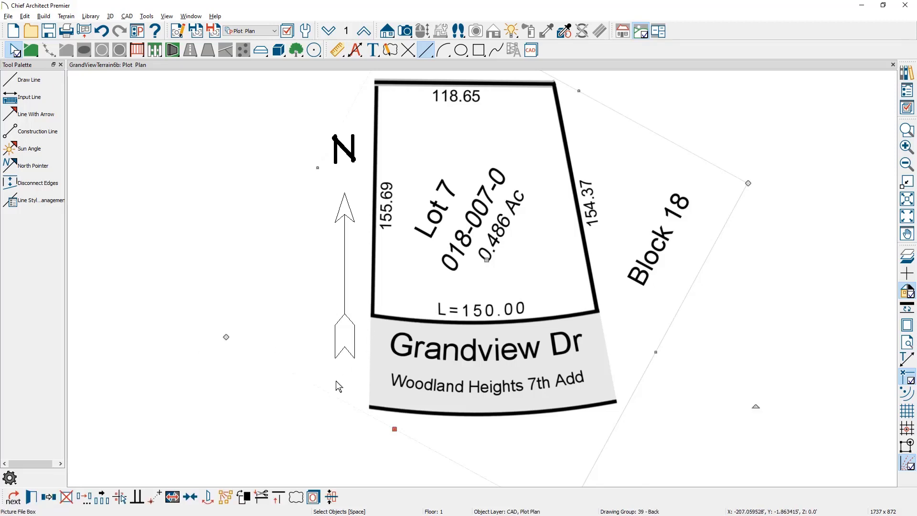
left_click(172, 501)
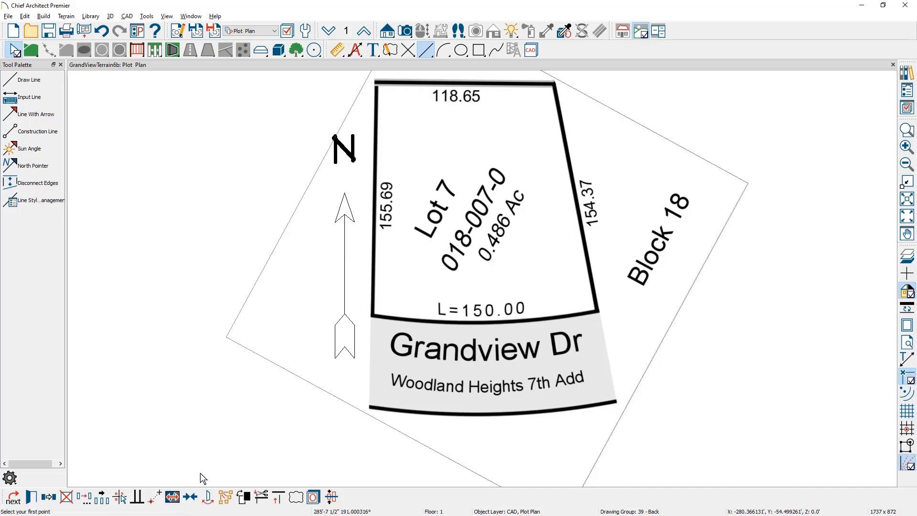
left_click(372, 316)
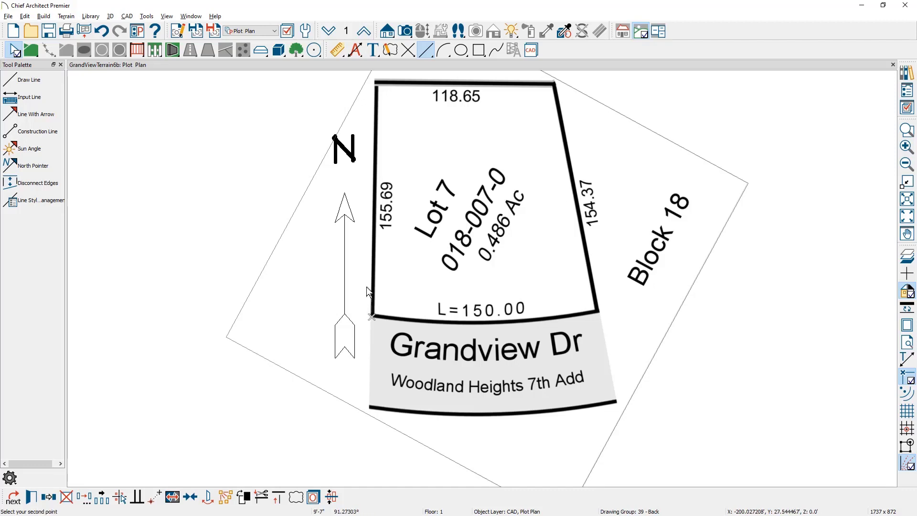
left_click(373, 78)
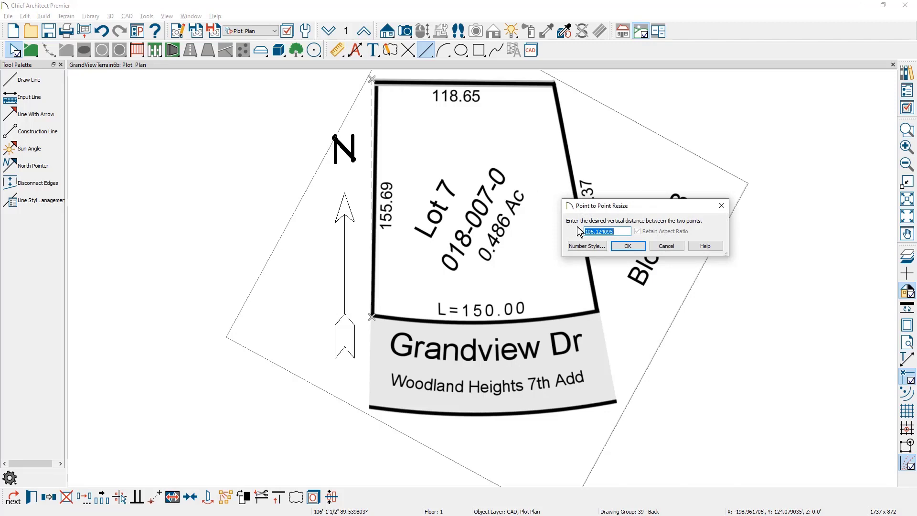
left_click_drag(620, 233, 573, 233)
type("155")
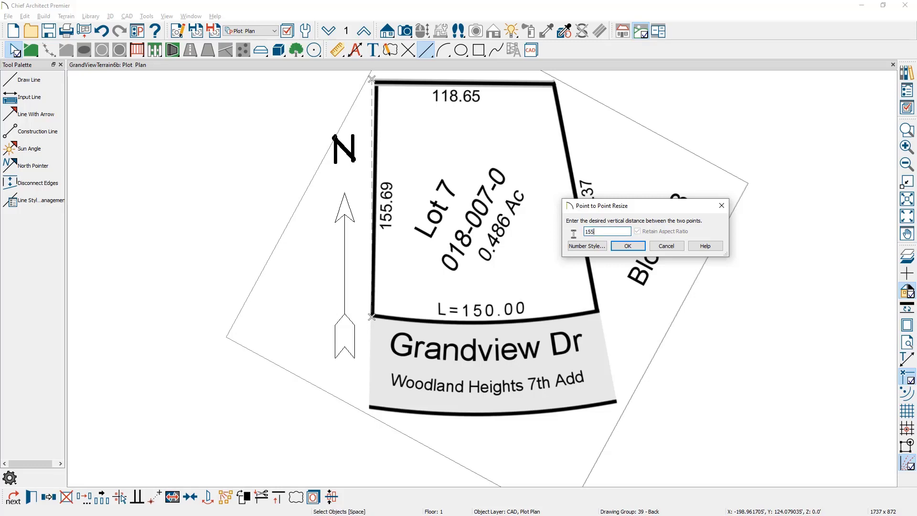
type(".69")
key("Return")
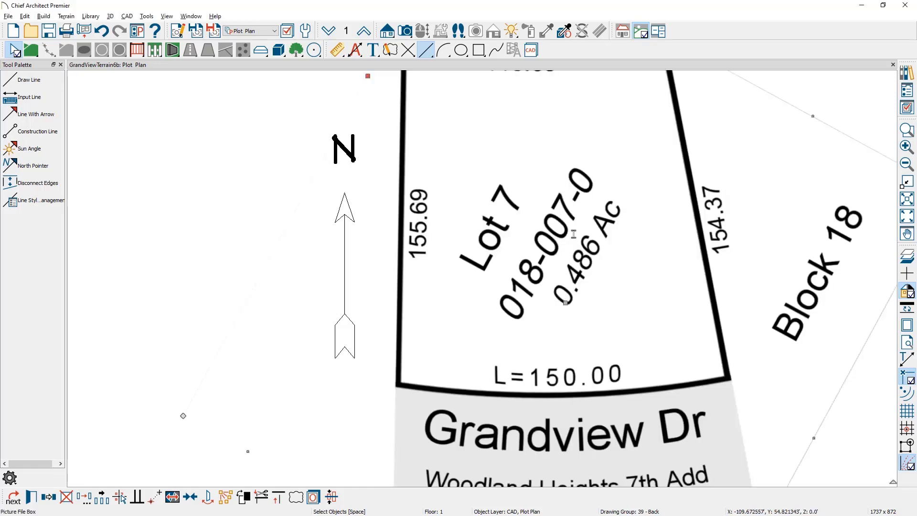
scroll(574, 234, "down", 3)
middle_click_drag(577, 175, 493, 219)
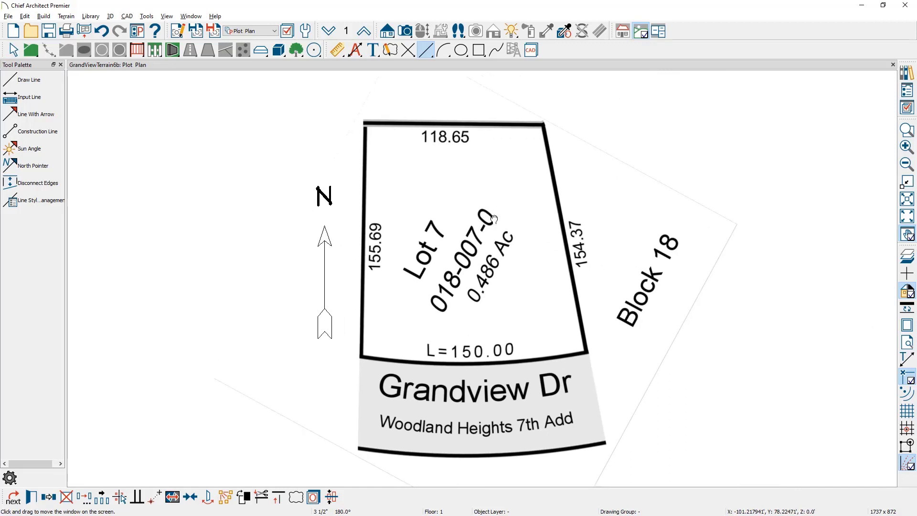
Draw a 155.71 ft line up the plat's left edge from the bottom-left corner.
left_click(494, 219)
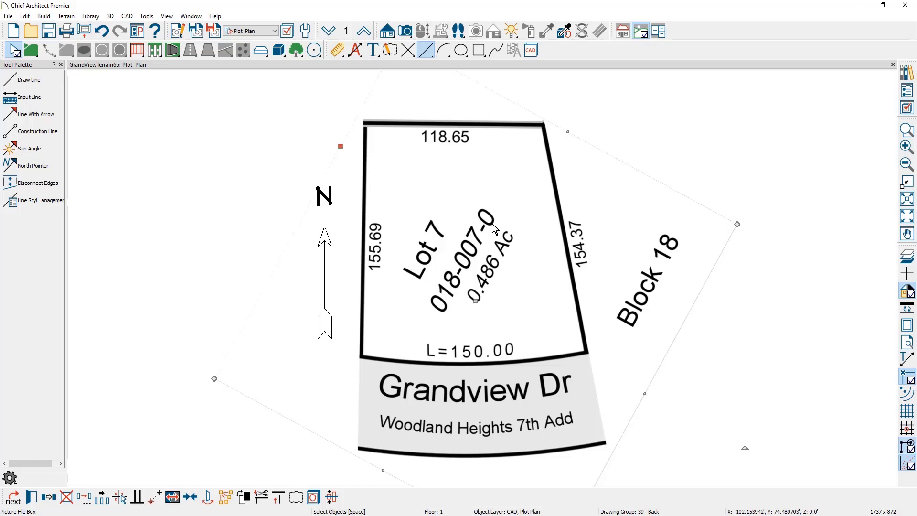
left_click(425, 50)
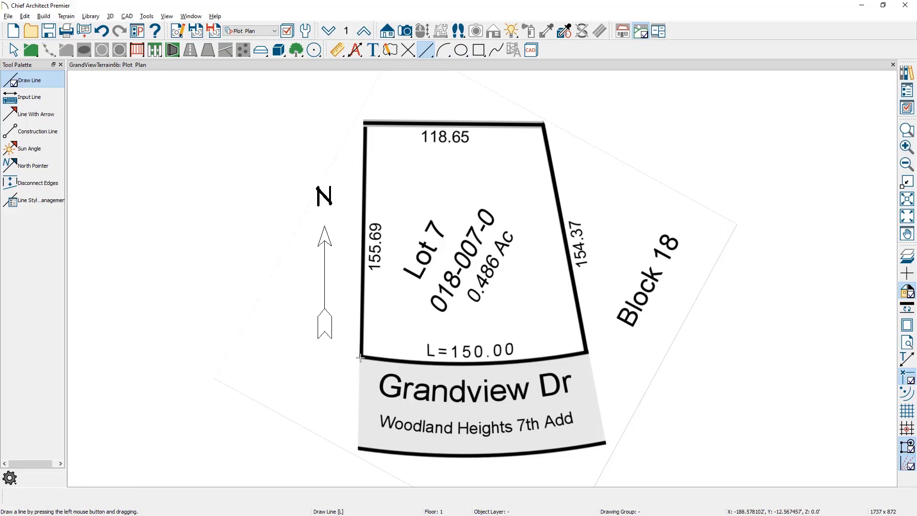
mouse_move(360, 357)
left_mouse_down()
mouse_move(367, 124)
mouse_move(376, 90)
left_mouse_up()
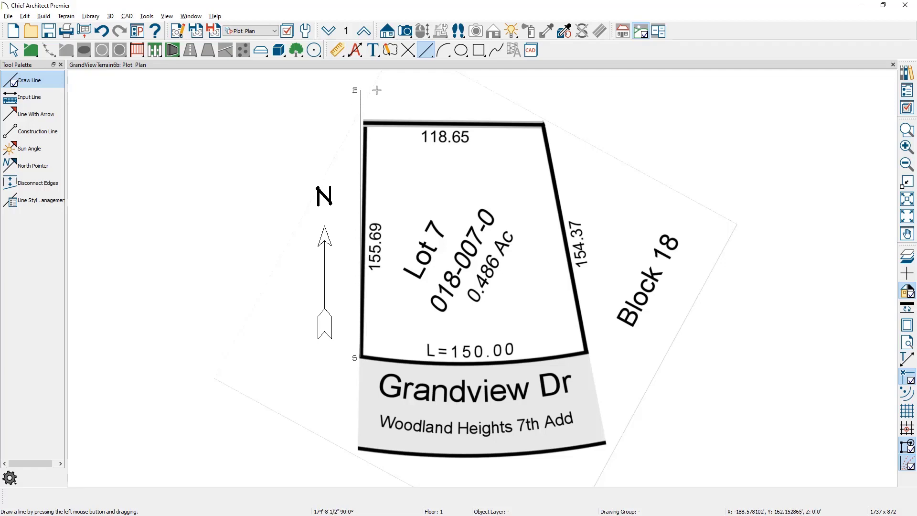
key("Tab")
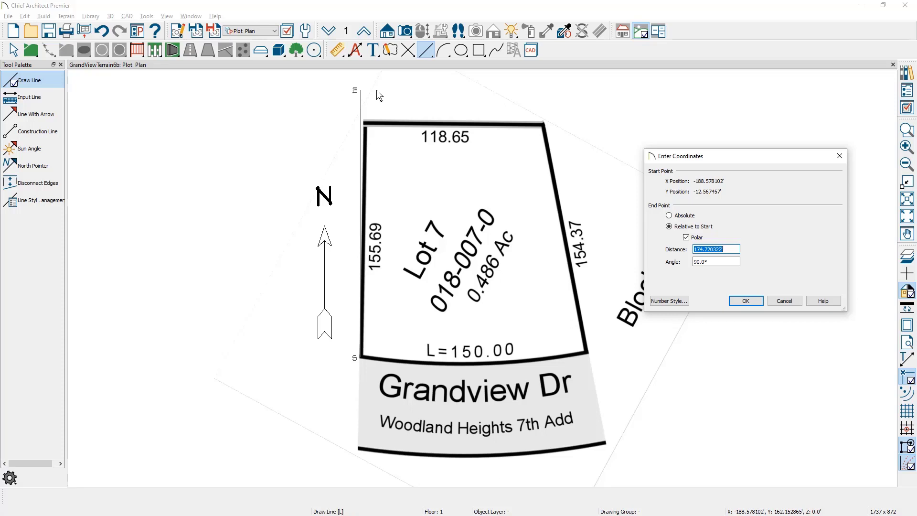
type("155")
type(".71")
key("Return")
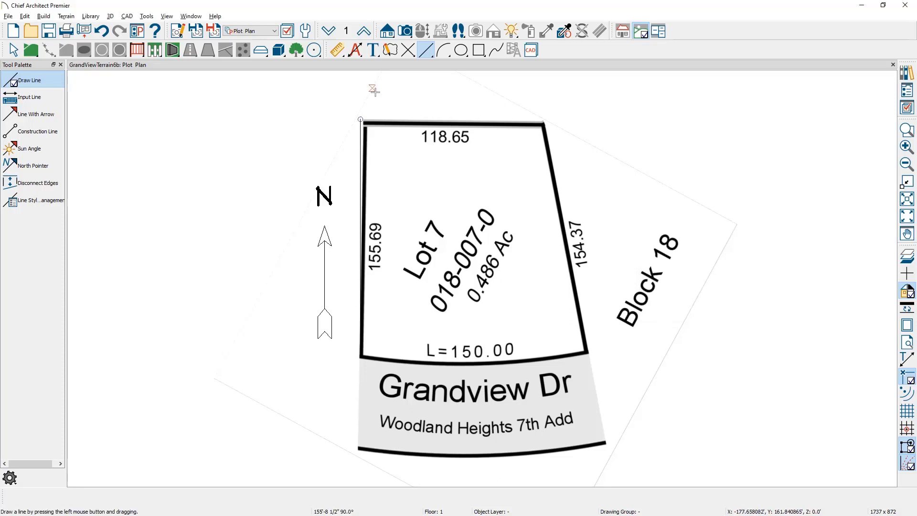
Continue the outline with a 118.65 ft line along the top edge.
left_click_drag(361, 119, 713, 128)
key("Tab")
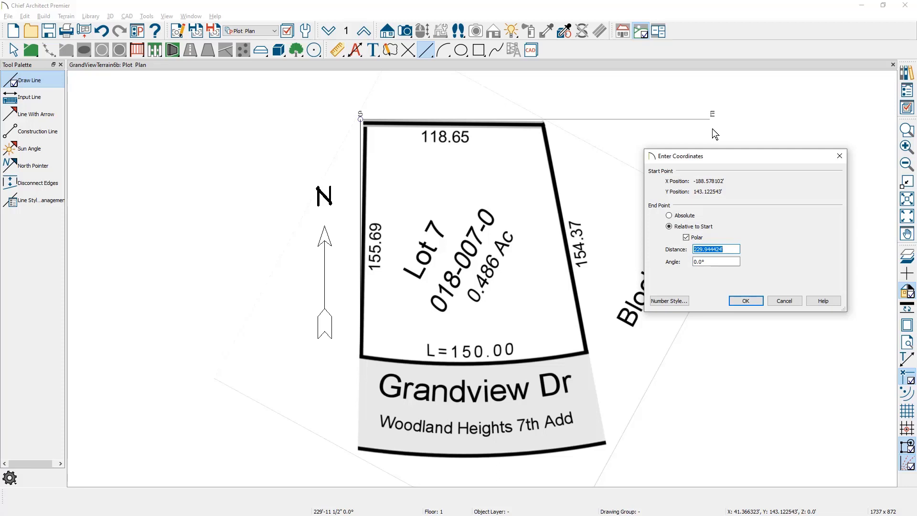
type("118.65")
key("Return")
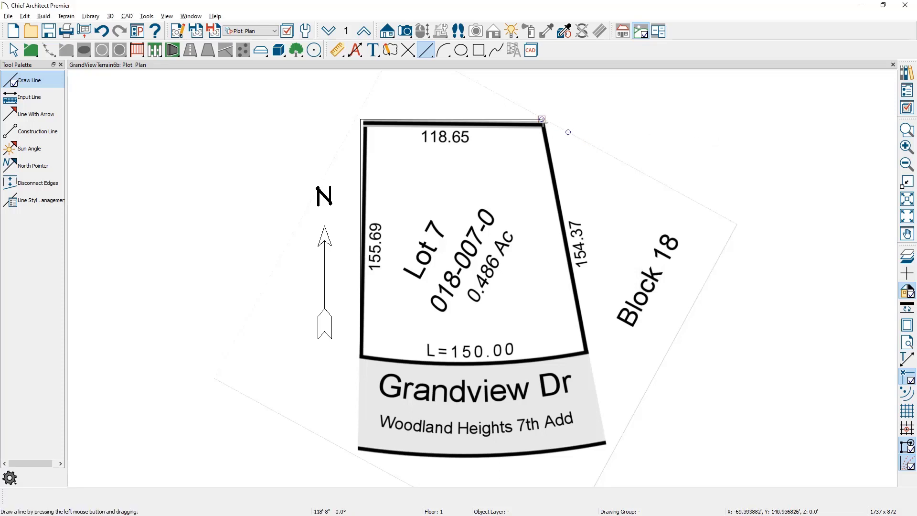
Draw the 154.3 ft right edge and the front edge back to the starting corner.
mouse_move(541, 120)
left_mouse_down()
mouse_move(551, 187)
mouse_move(579, 245)
mouse_move(592, 374)
left_mouse_up()
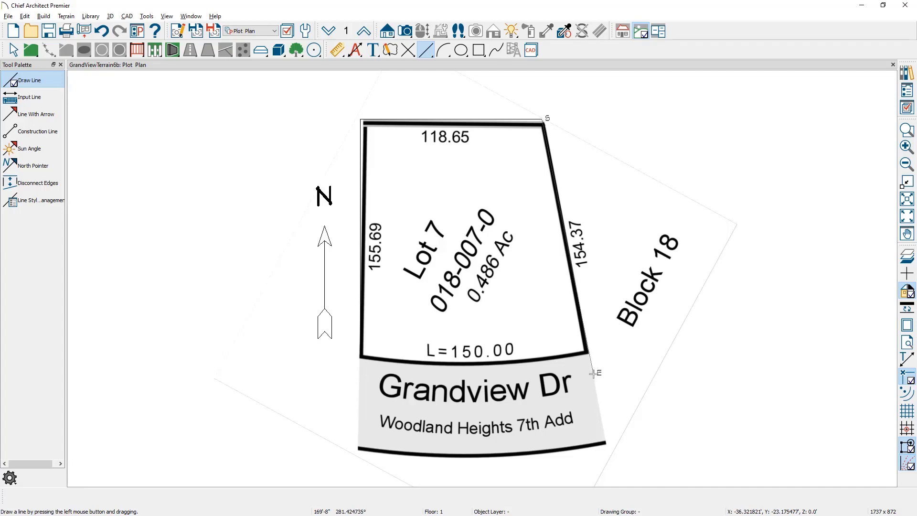
key("Tab")
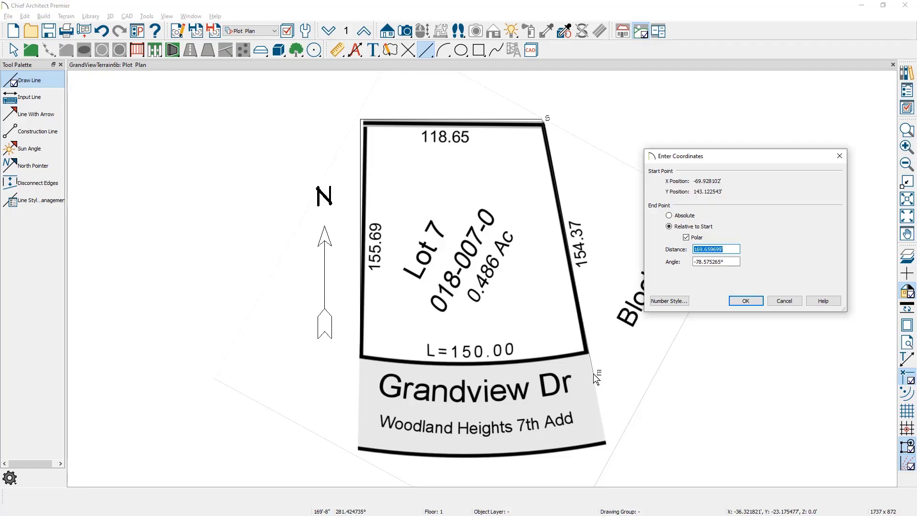
type("154.3")
key("Return")
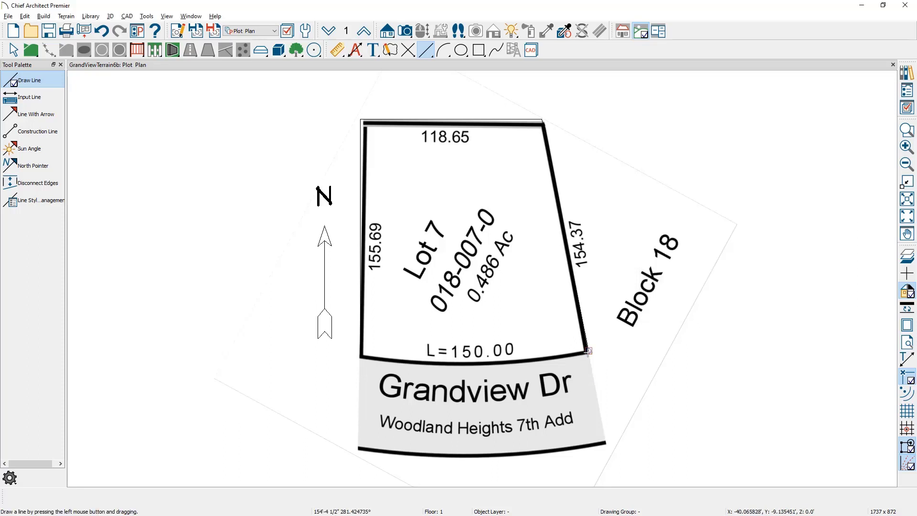
left_click_drag(588, 351, 361, 357)
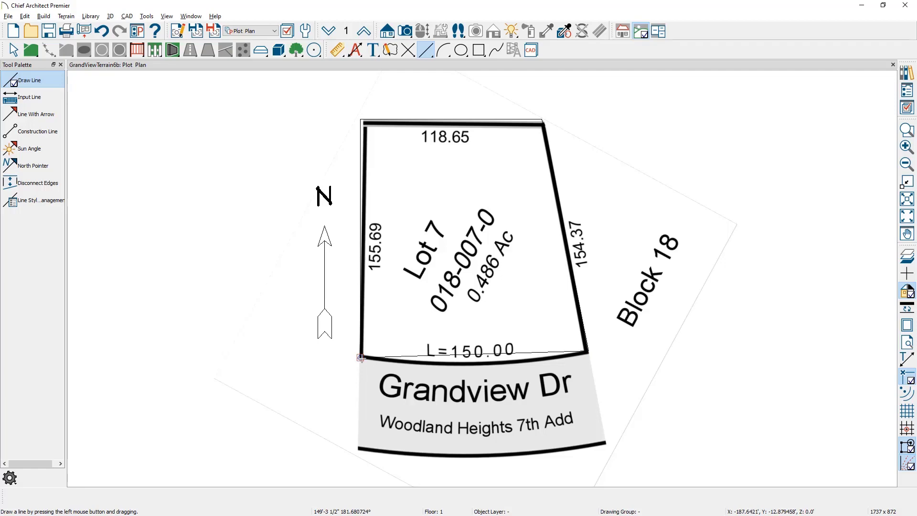
key("space")
Turn the lot's front edge into an arc and drag it to match the L=150.00 curve.
left_click(400, 353)
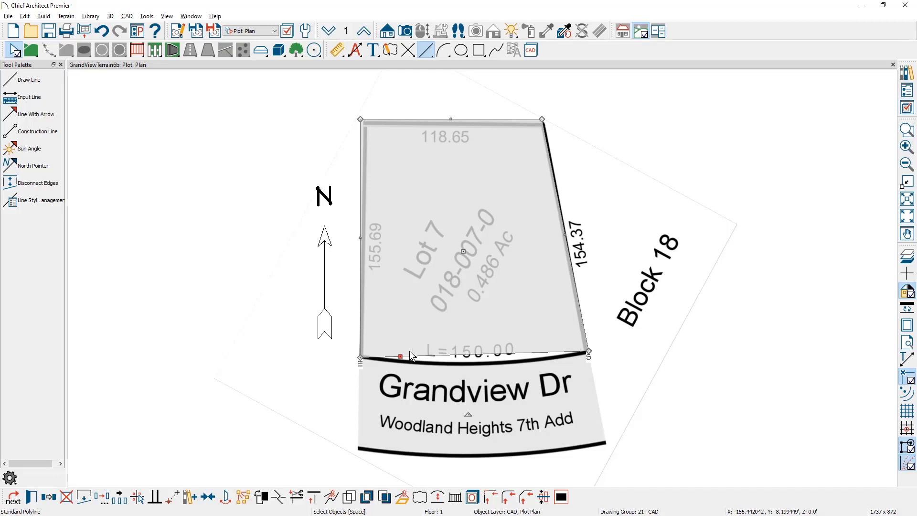
left_click(437, 497)
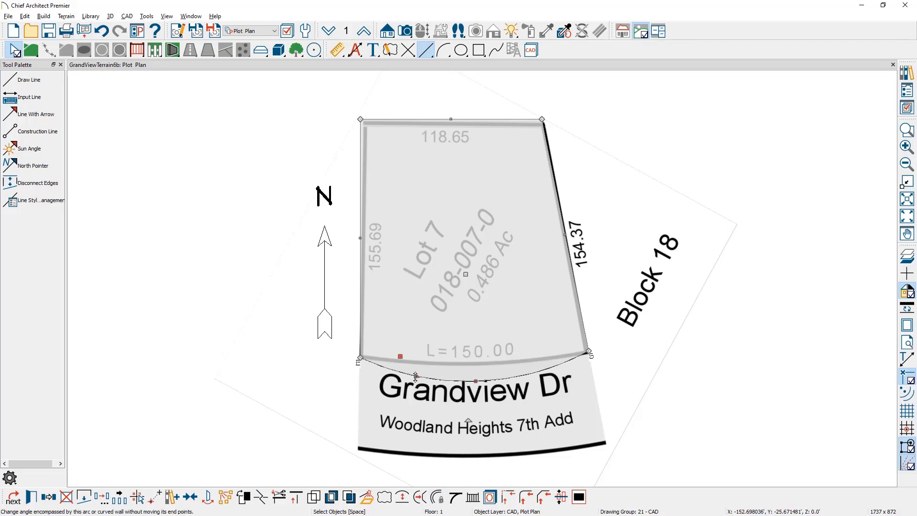
left_click_drag(416, 377, 418, 365)
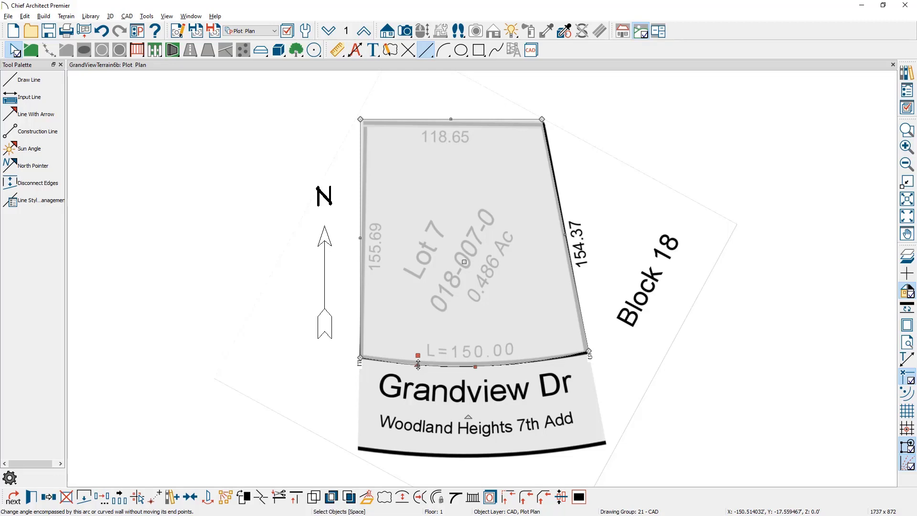
key("Escape")
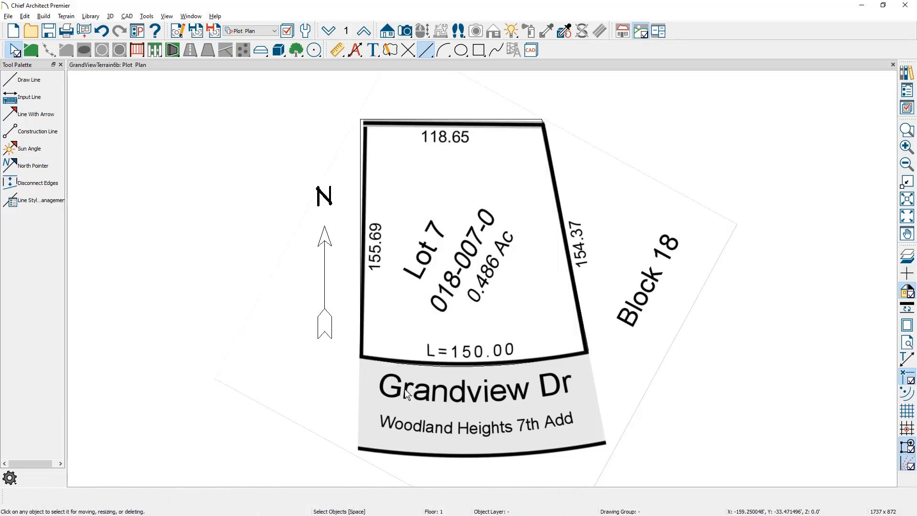
Drag the plat picture to the right, clear of the traced Lot 7 outline.
scroll(405, 389, "down", 3)
middle_click_drag(311, 299, 246, 325)
key("space")
left_click(268, 353)
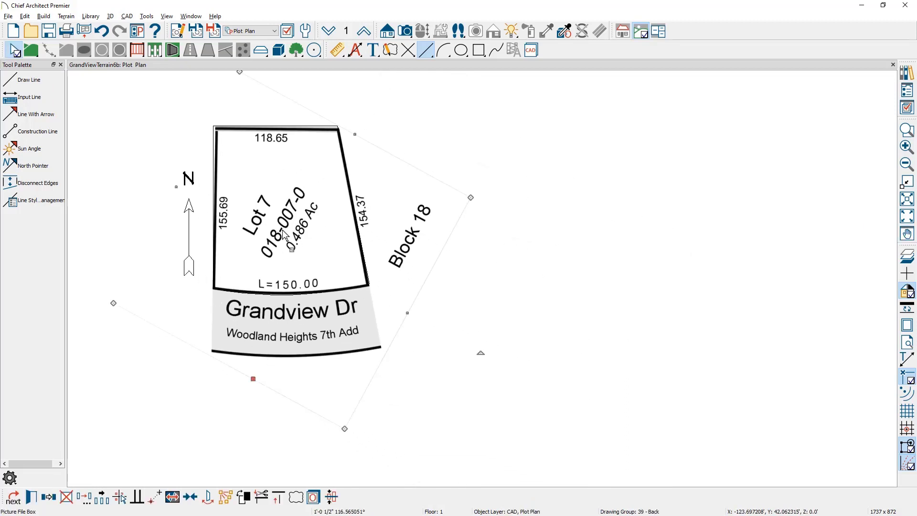
left_click_drag(293, 250, 582, 256)
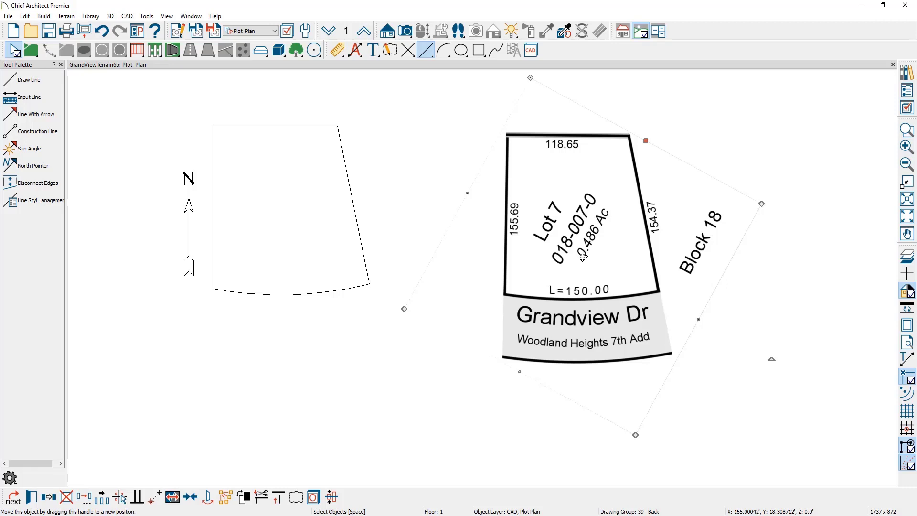
Copy the CAD, Plot Plan layer as 'CAD, Plot Plan Image' and assign the picture to it.
double_click(582, 255)
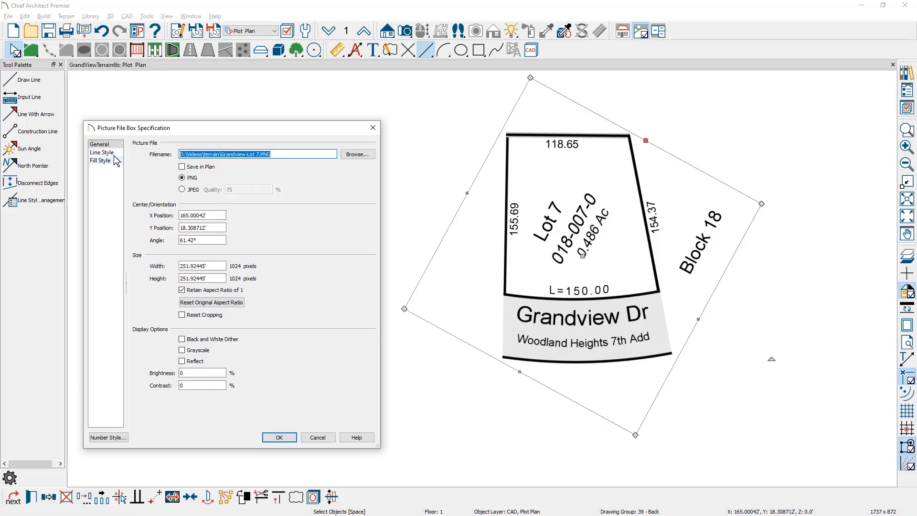
left_click(102, 152)
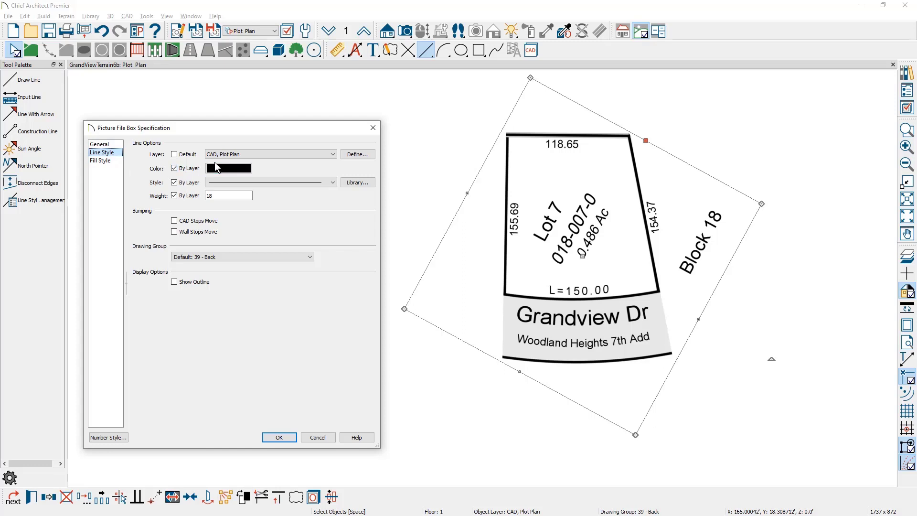
left_click(351, 158)
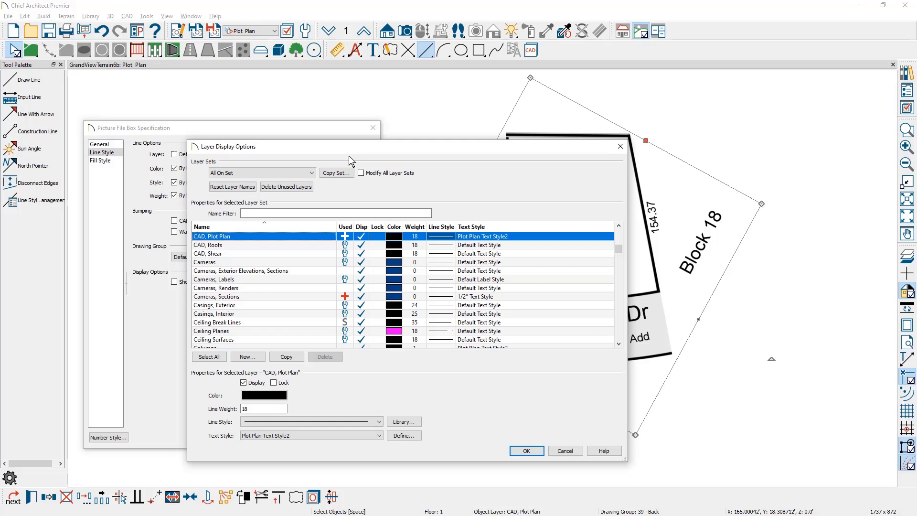
left_click(286, 356)
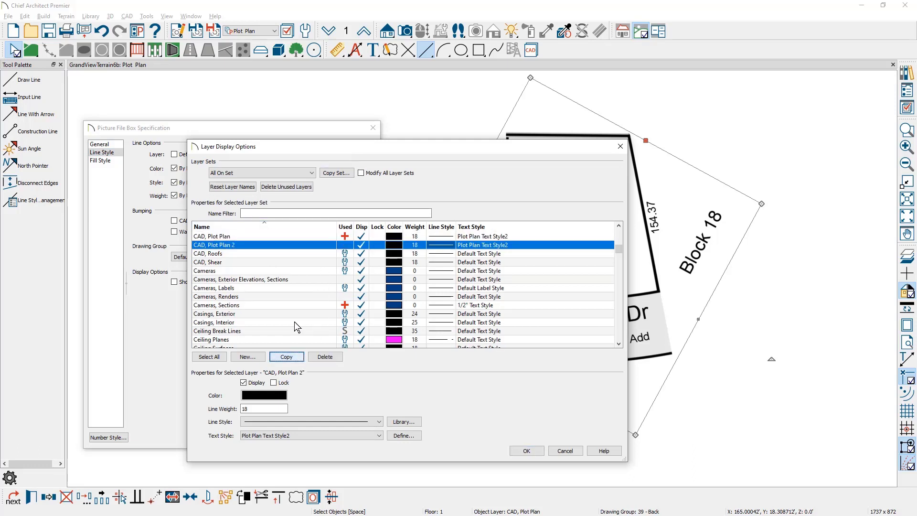
left_click(247, 244)
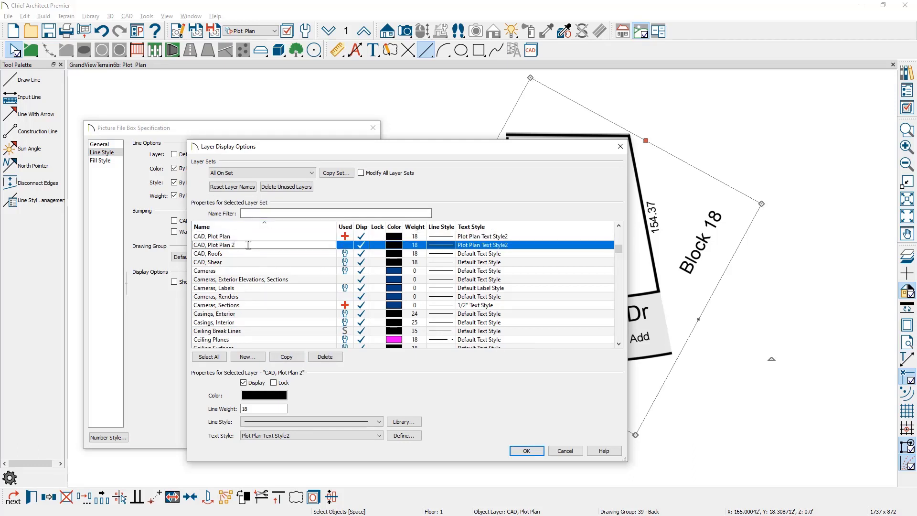
key("BackSpace")
type("Image")
key("Return")
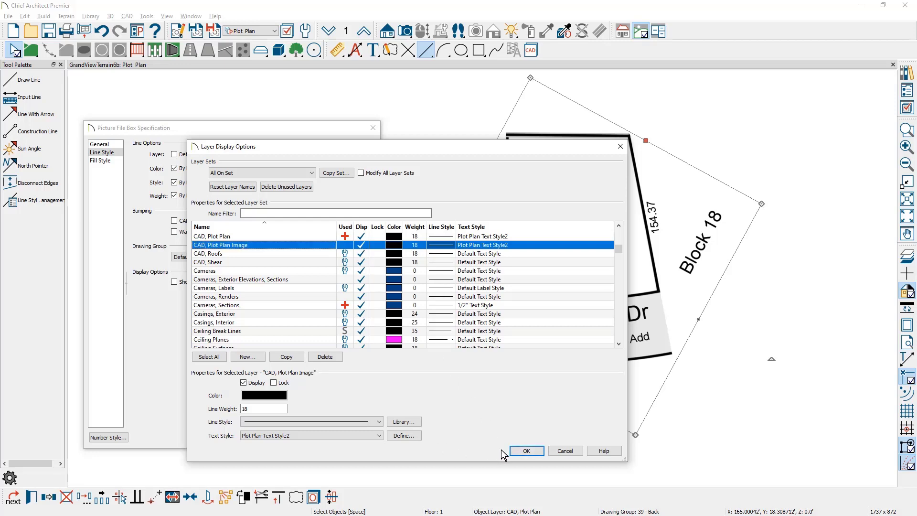
left_click(526, 450)
left_click(313, 436)
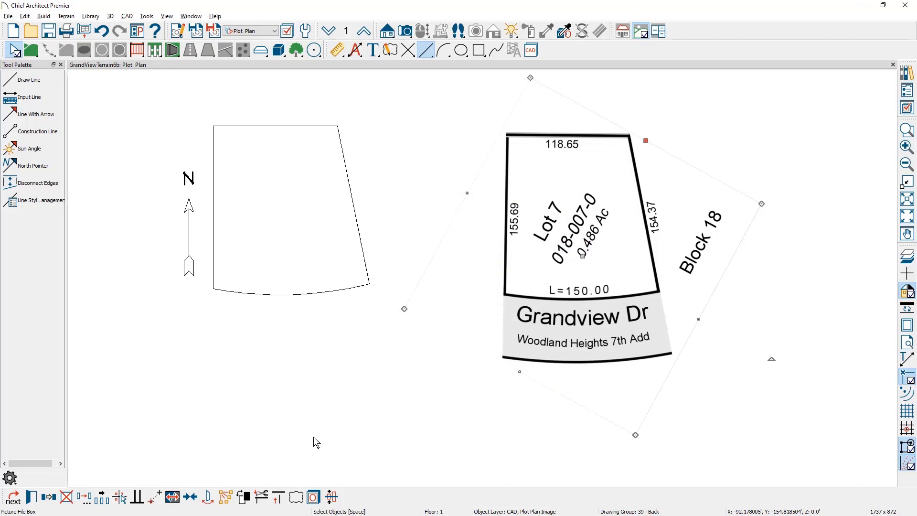
Turn on Show Length and Show Angle labels for the lot outline's edges.
left_click(337, 293)
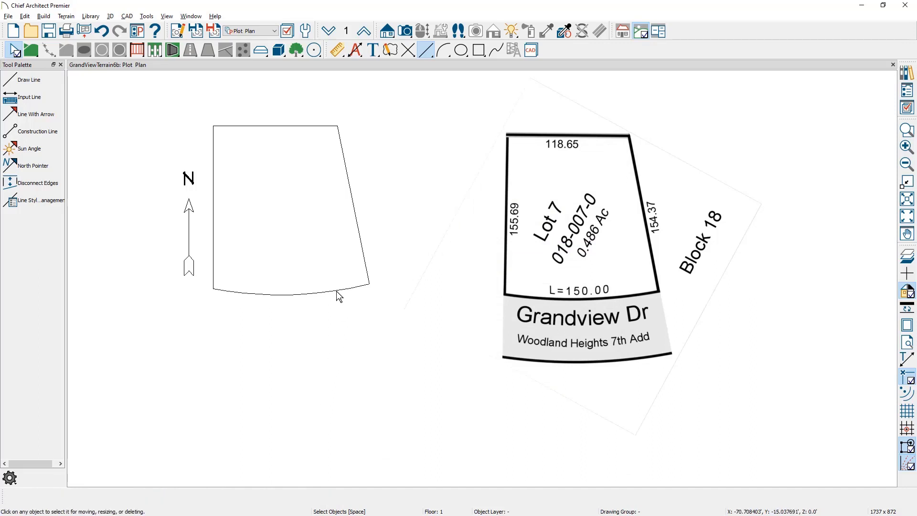
left_click(338, 294)
double_click(338, 294)
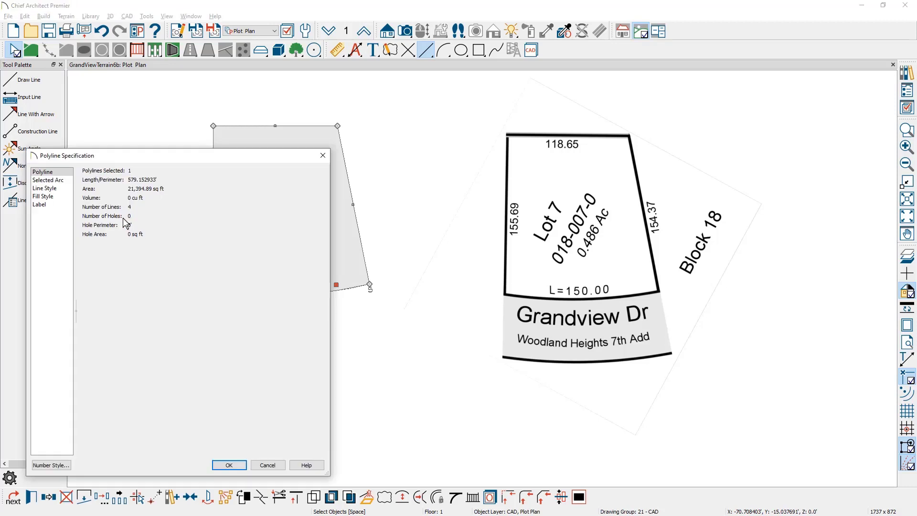
left_click(48, 188)
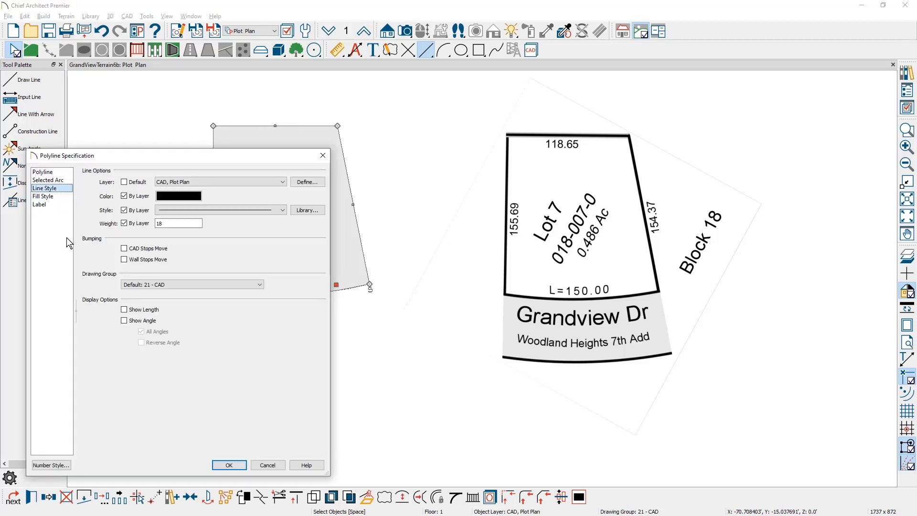
left_click(124, 310)
left_click(125, 321)
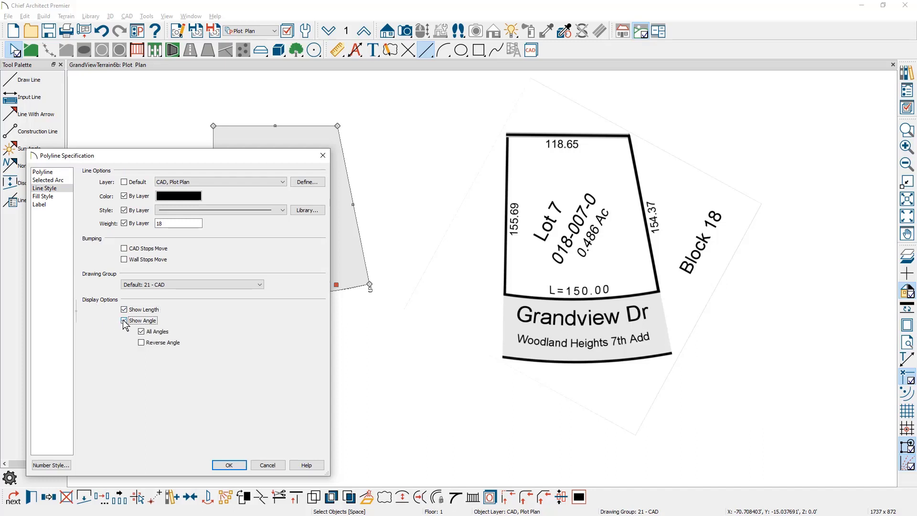
left_click(221, 465)
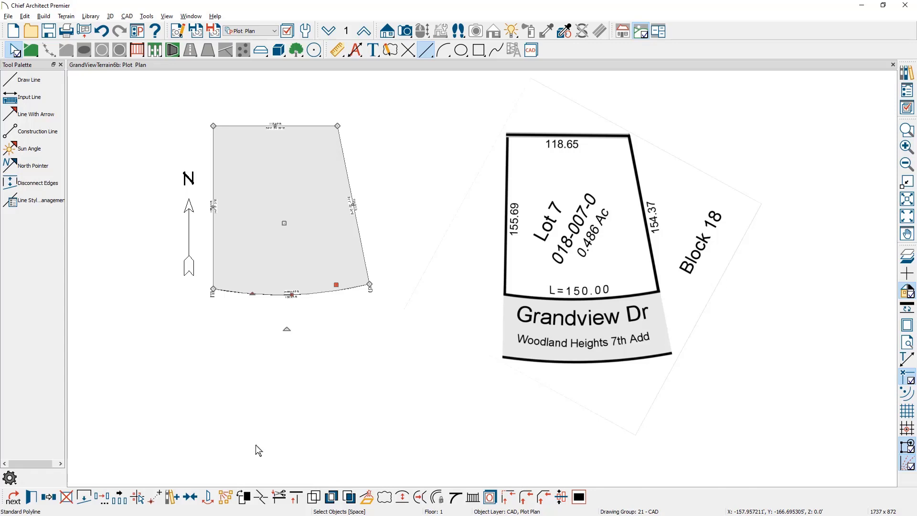
Set Plot Plan Text Style2's character height to 3.
left_click(910, 116)
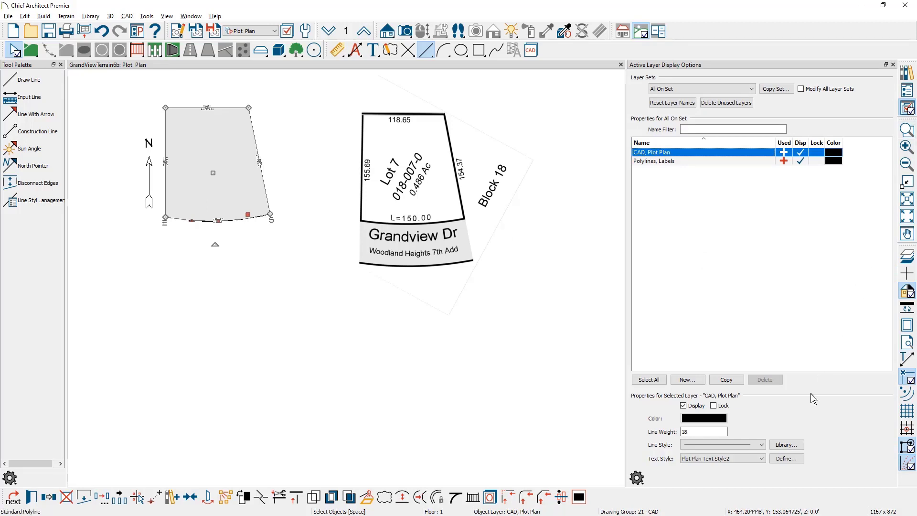
left_click(786, 458)
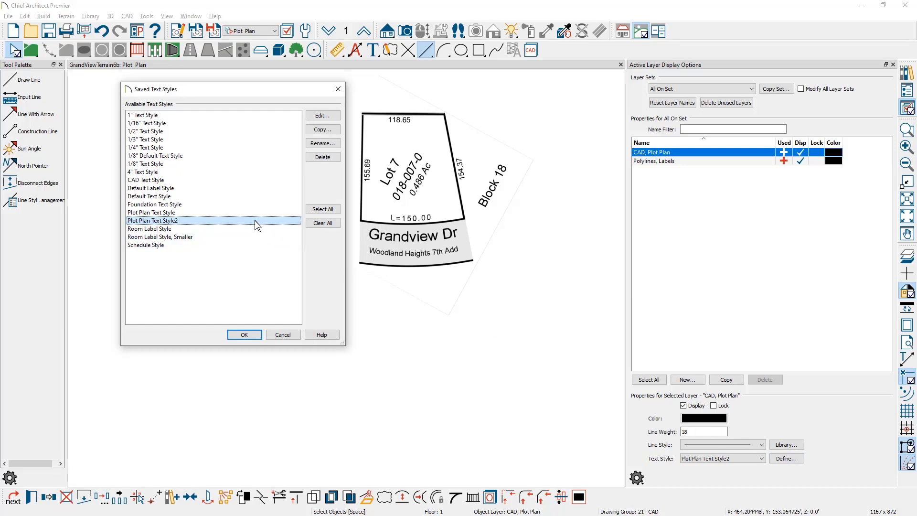
left_click(316, 116)
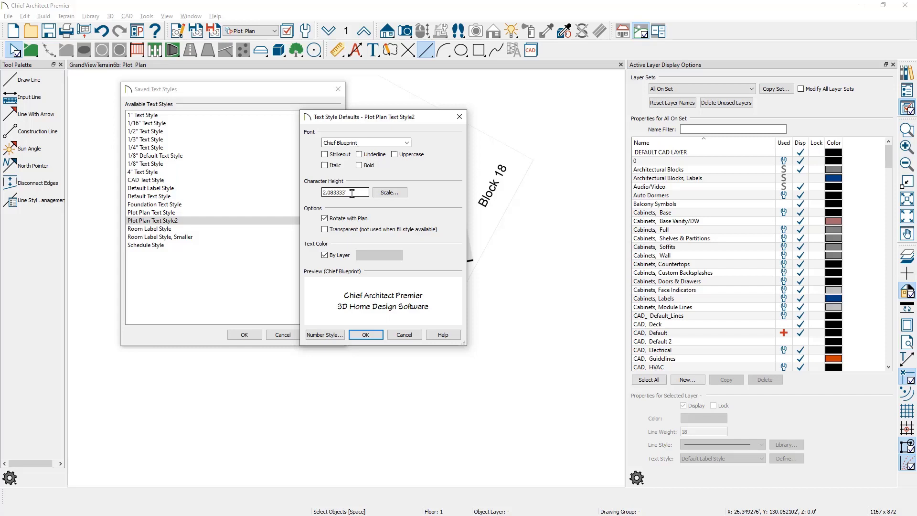
left_click_drag(351, 193, 308, 194)
type("3")
left_click(366, 334)
left_click(244, 334)
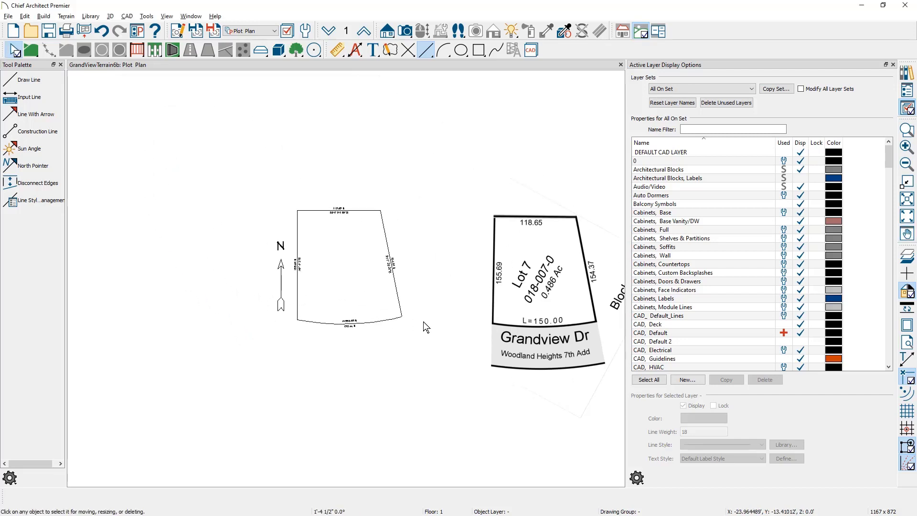
scroll(426, 321, "up", 3)
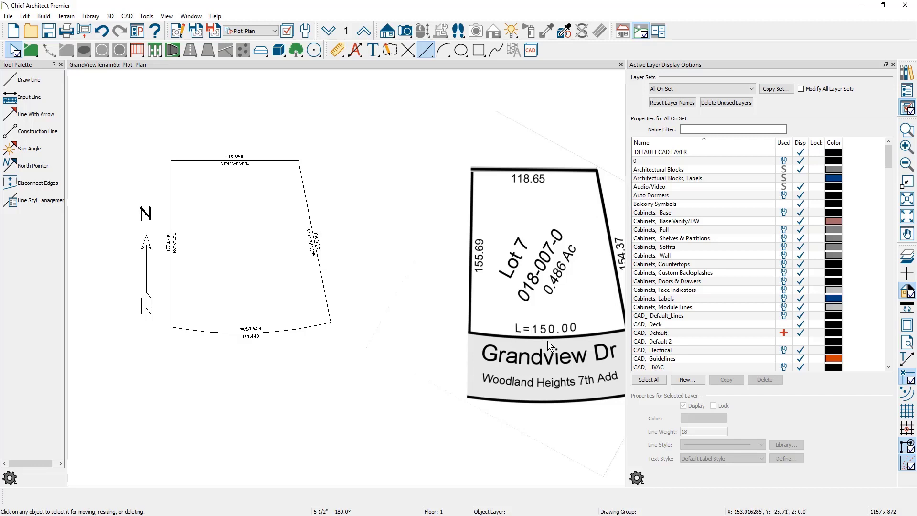
scroll(177, 340, "up", 2)
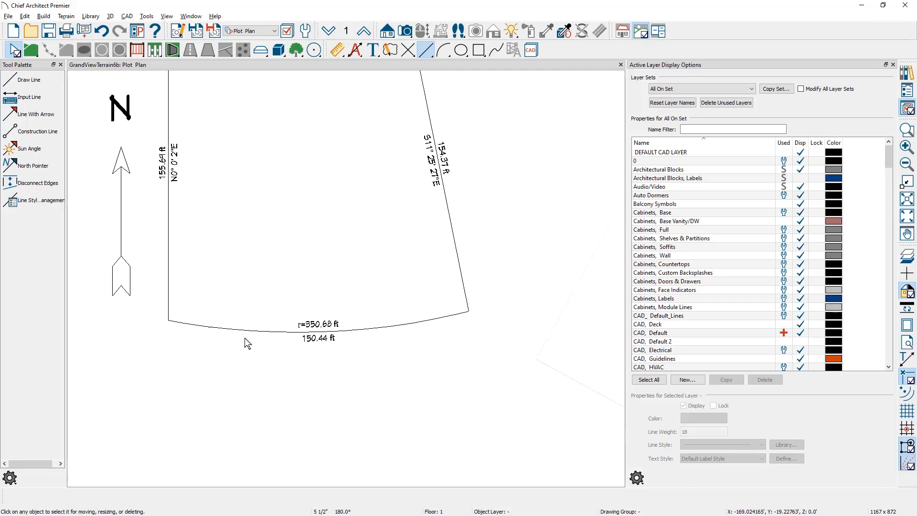
middle_click_drag(246, 343, 255, 390)
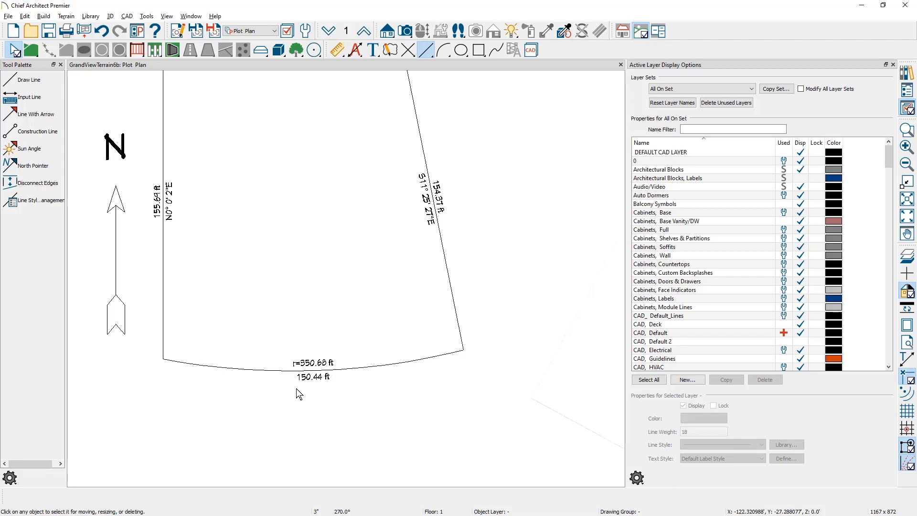
left_click(278, 370)
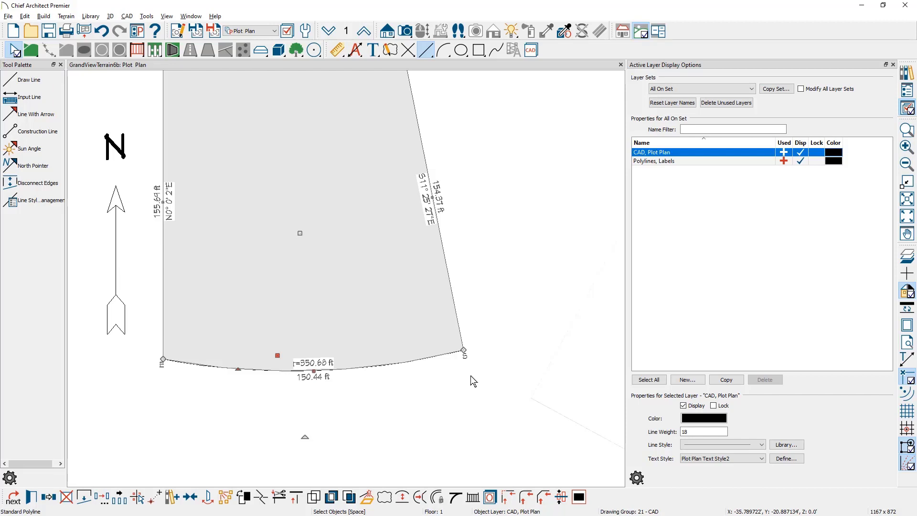
left_click(138, 31)
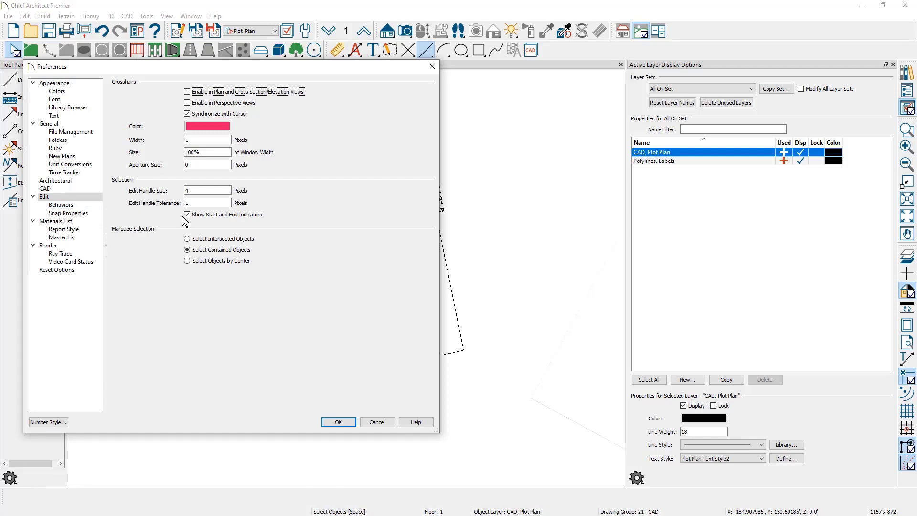
left_click(388, 423)
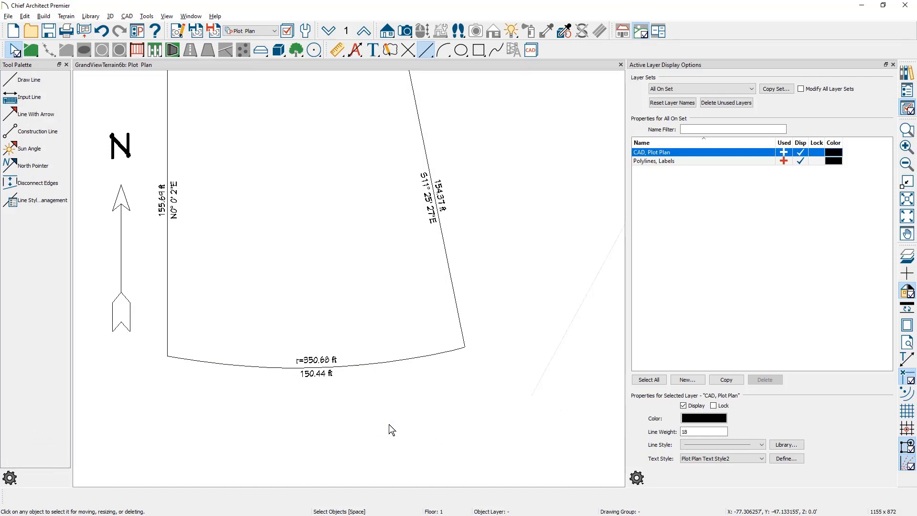
Set the lot outline's curved front edge to a 150 ft arc length with the chord locked.
left_click(376, 367)
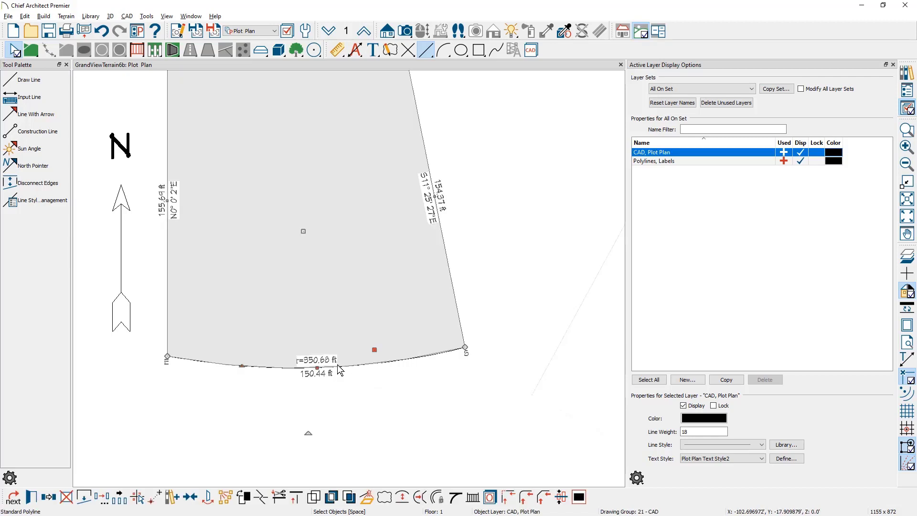
double_click(305, 380)
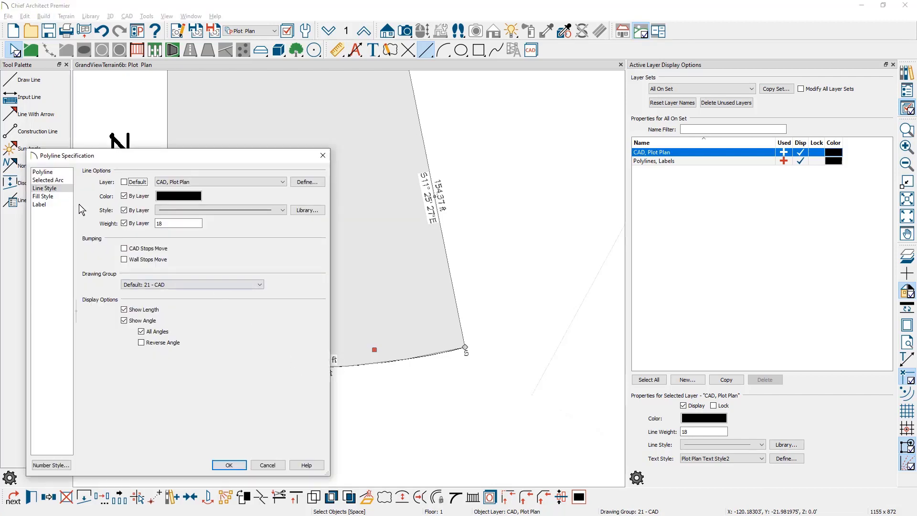
left_click(46, 180)
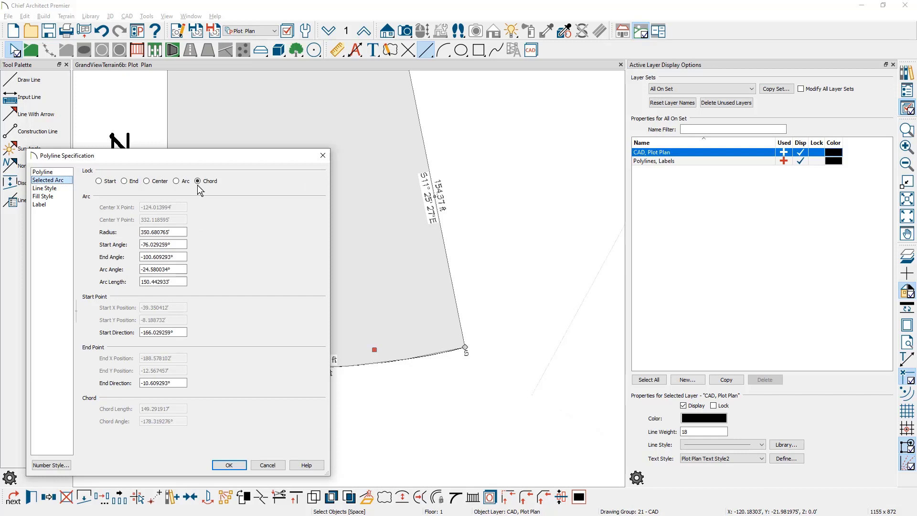
left_click(176, 283)
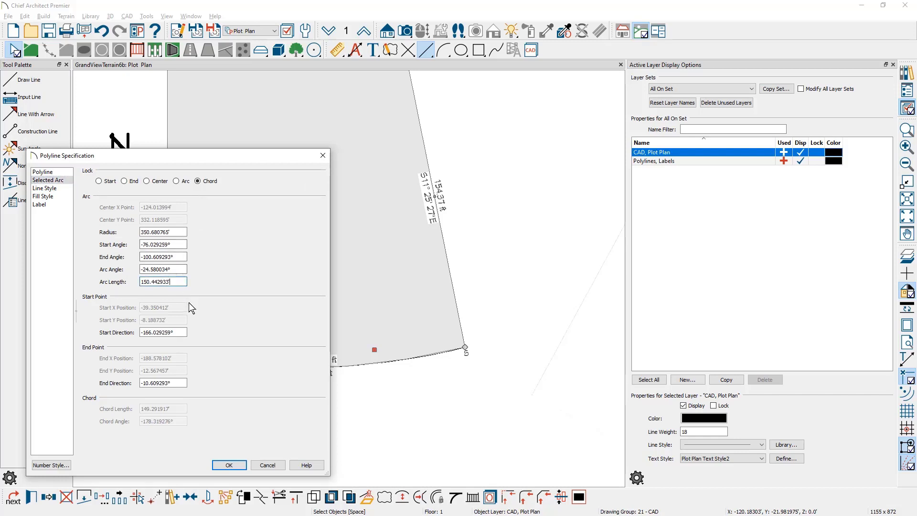
key("BackSpace")
key("BackSpace")
key("BackSpace")
key("BackSpace")
key("BackSpace")
key("BackSpace")
key("BackSpace")
left_click(229, 465)
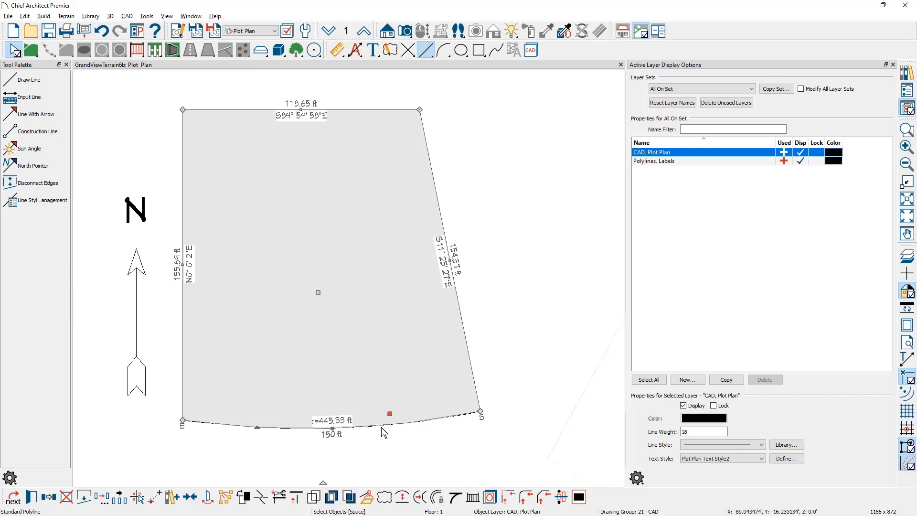
Convert the Lot 7 outline polyline into a terrain perimeter and accept its Terrain Specification.
left_click(366, 497)
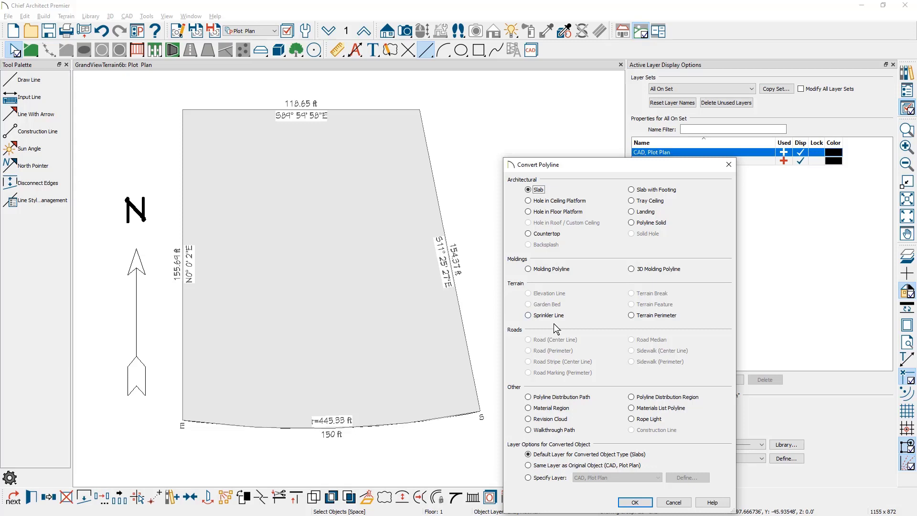
left_click(632, 315)
left_click(639, 502)
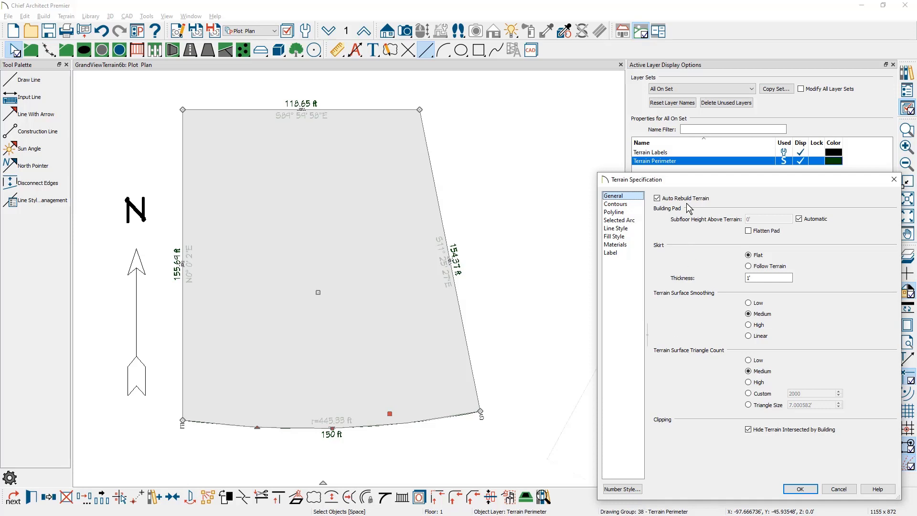
left_click(800, 488)
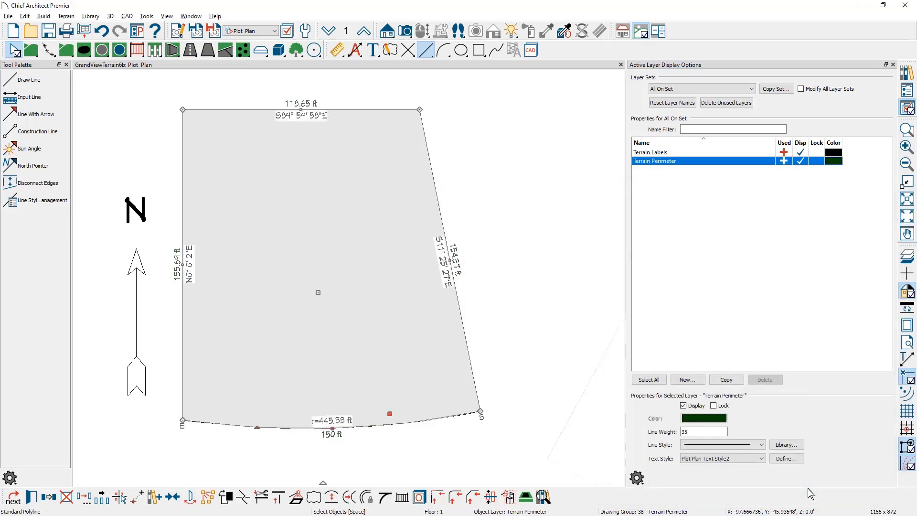
left_click(405, 32)
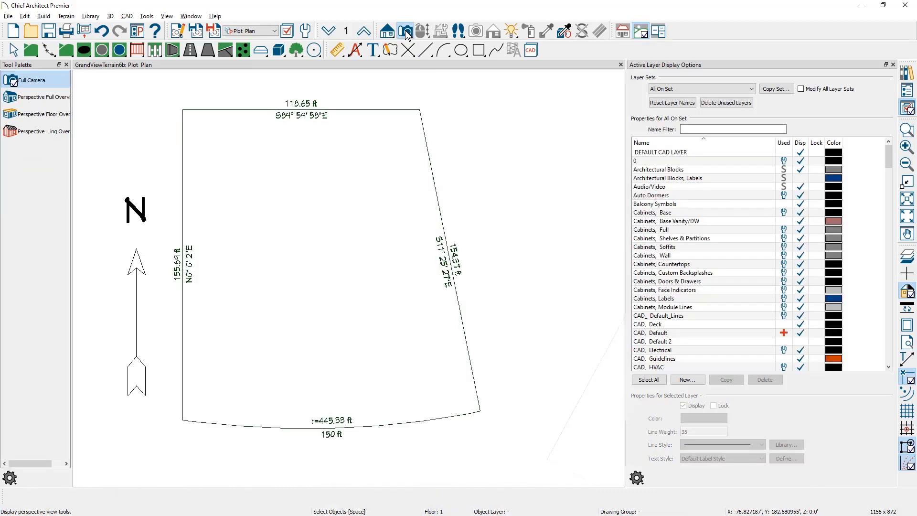
Open a Perspective Full Overview showing the Lot 7 terrain as a green 3D surface.
left_click(54, 100)
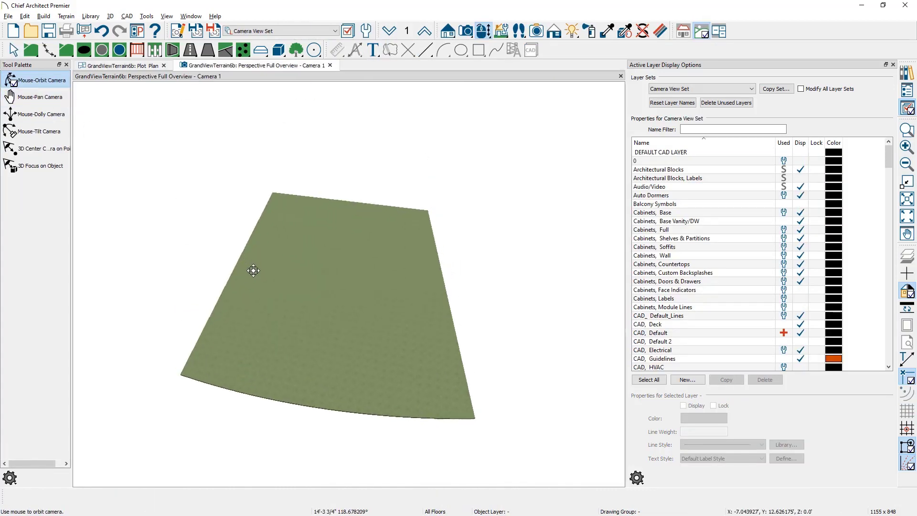